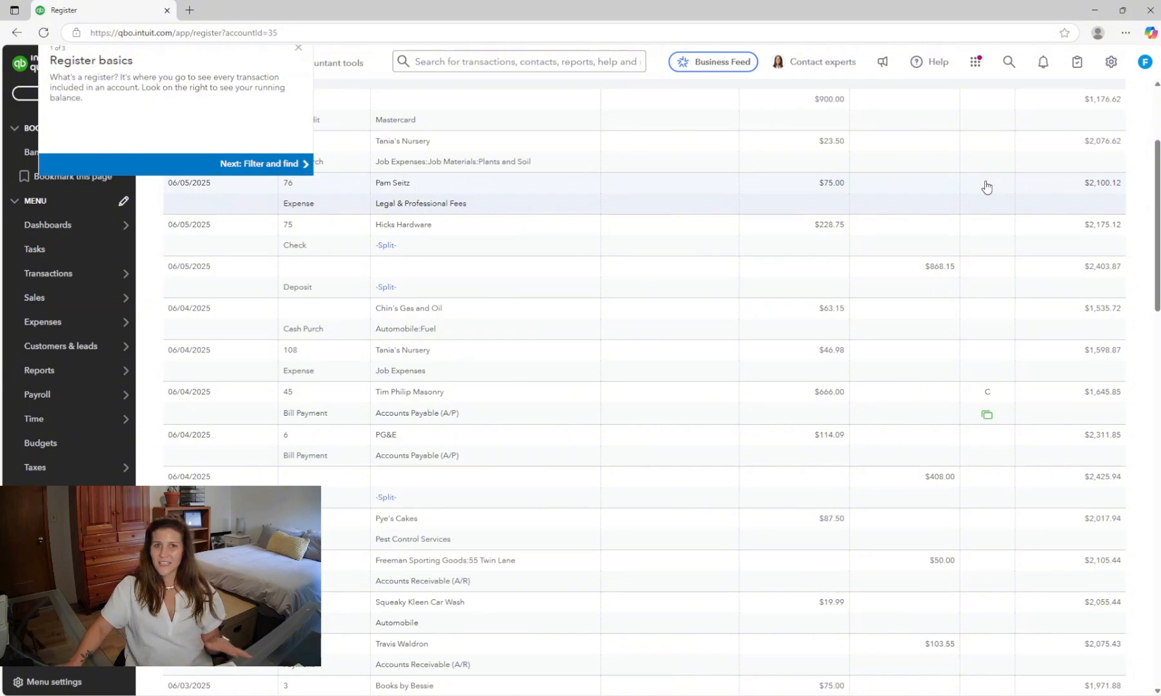
# - Scroll through the checking bank register to examine each transaction's cleared and reconciled status markers
pyautogui.scroll(3, 984, 193)
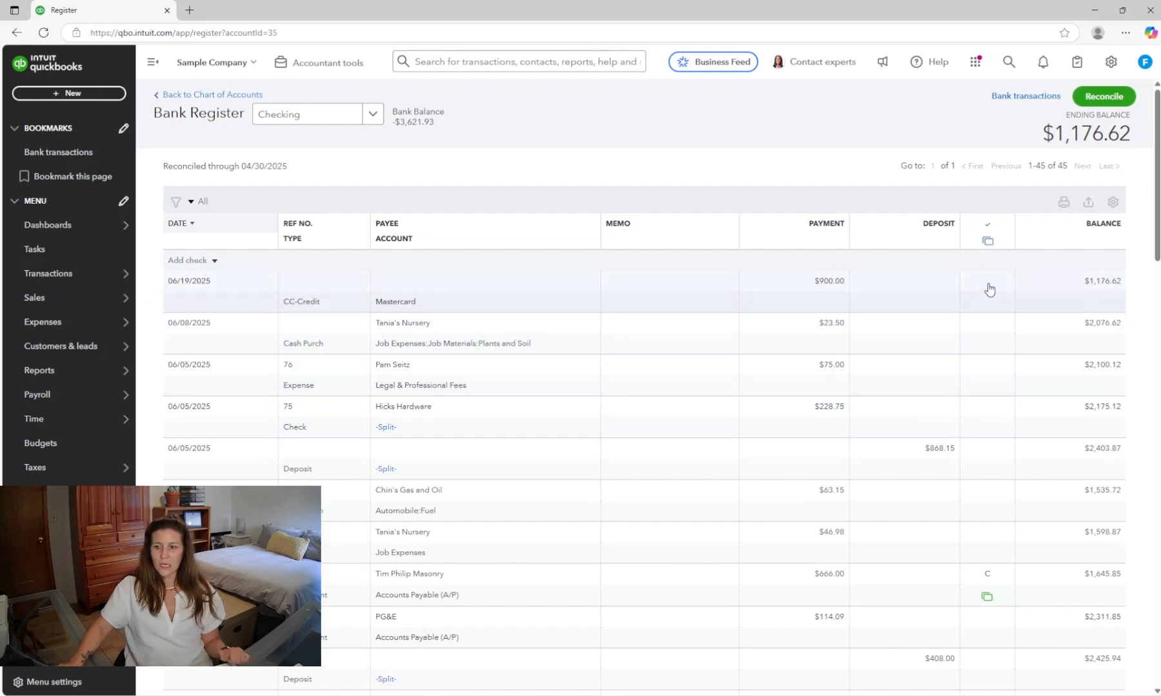
pyautogui.scroll(-12, 989, 289)
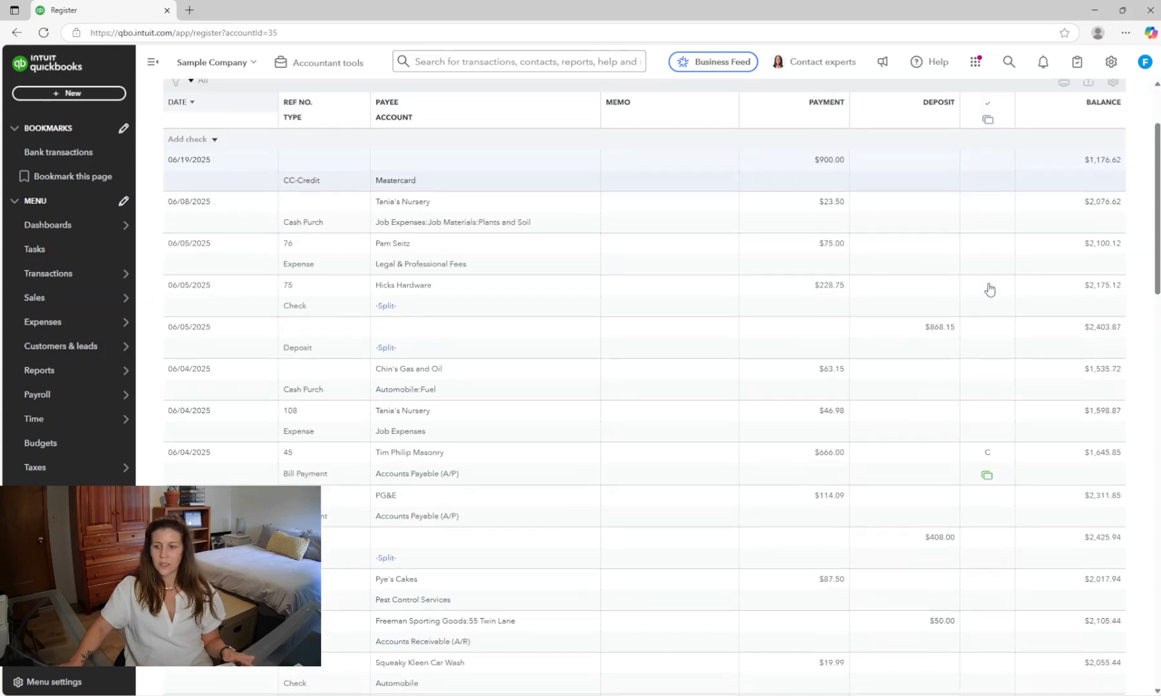
pyautogui.scroll(-4, 989, 289)
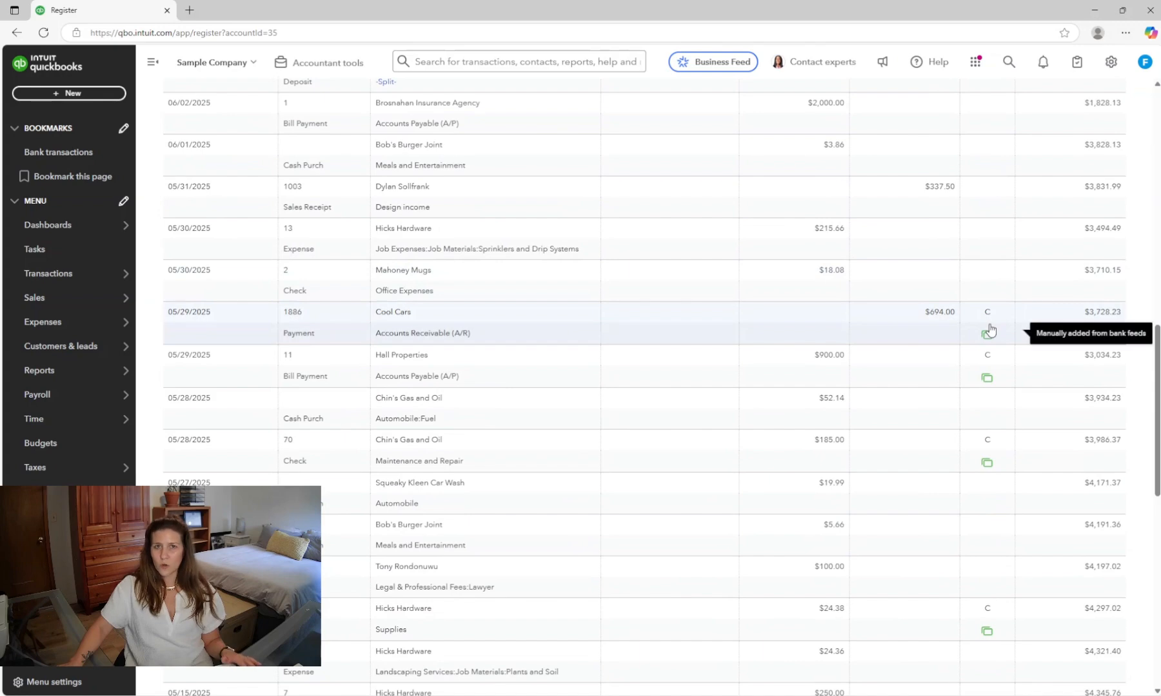
pyautogui.scroll(-2, 989, 329)
pyautogui.scroll(-9, 990, 328)
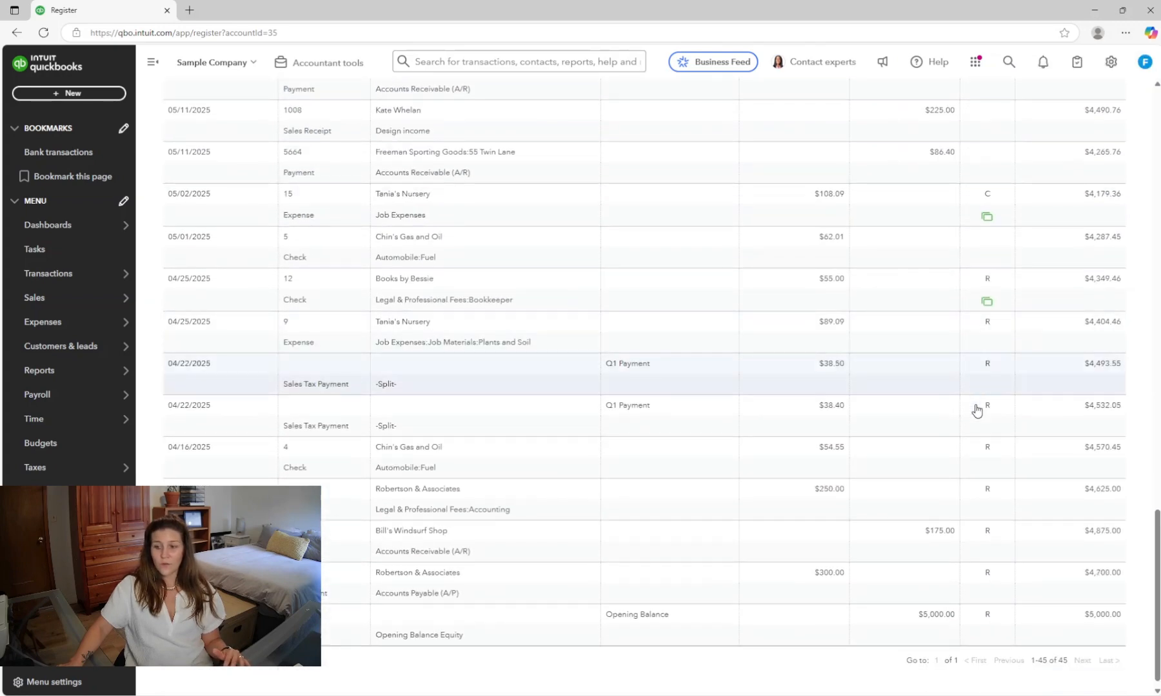
pyautogui.moveTo(991, 376)
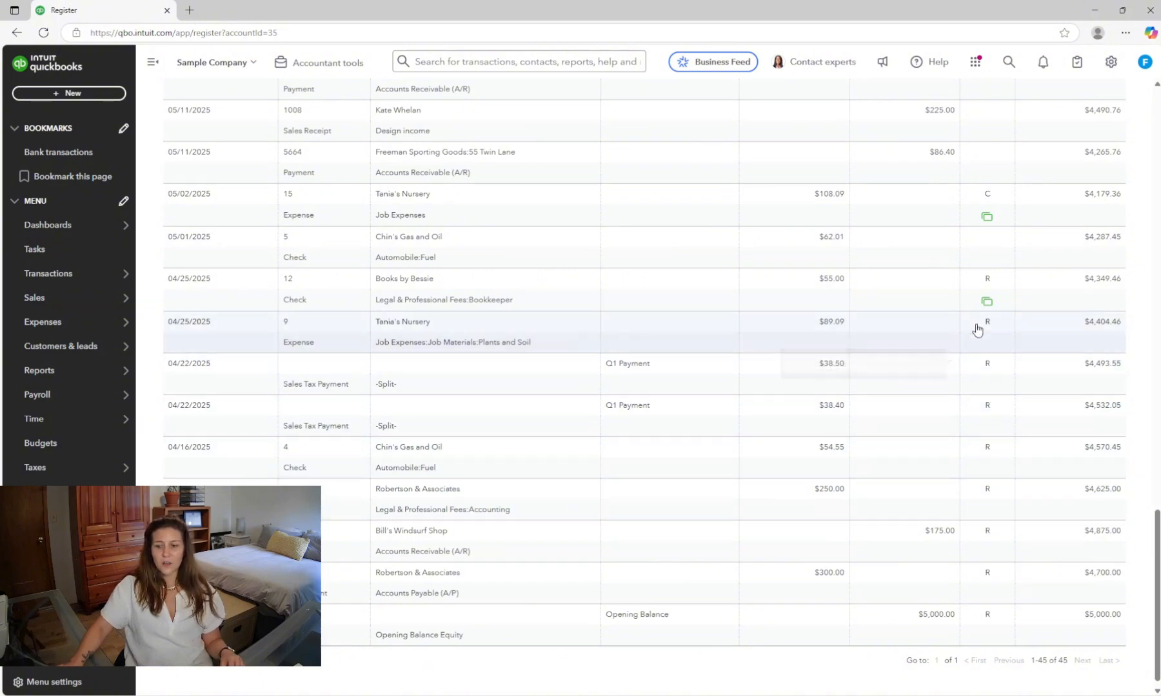
pyautogui.moveTo(987, 331)
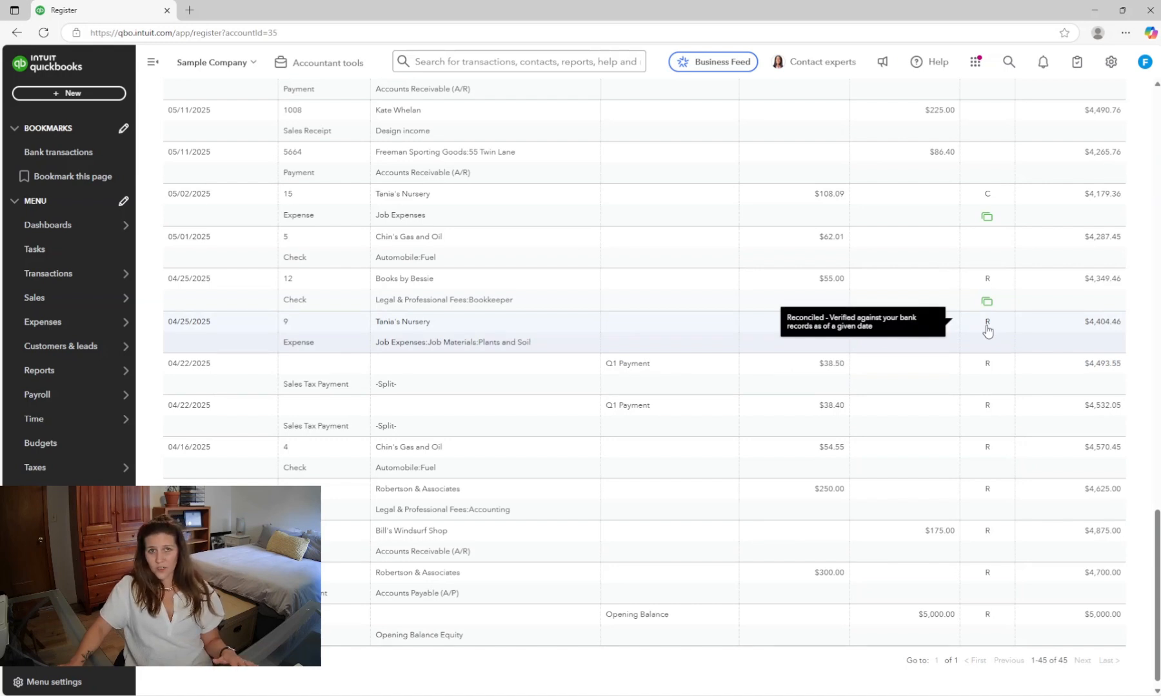
pyautogui.scroll(20, 988, 330)
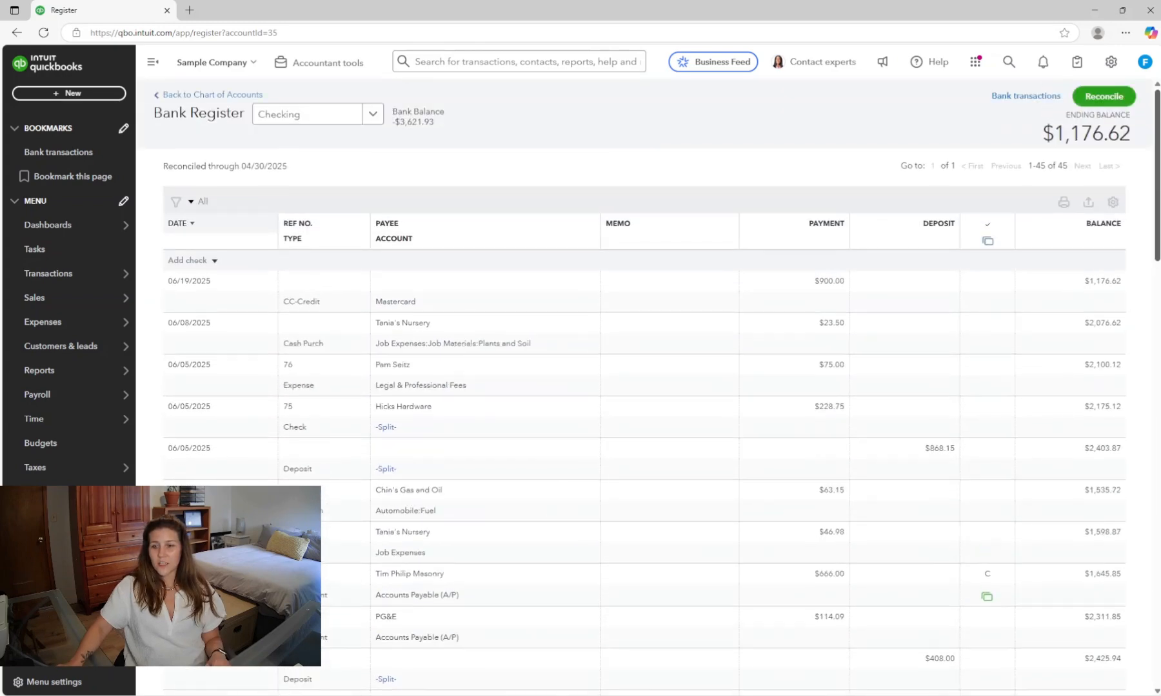
pyautogui.scroll(-1, 1003, 267)
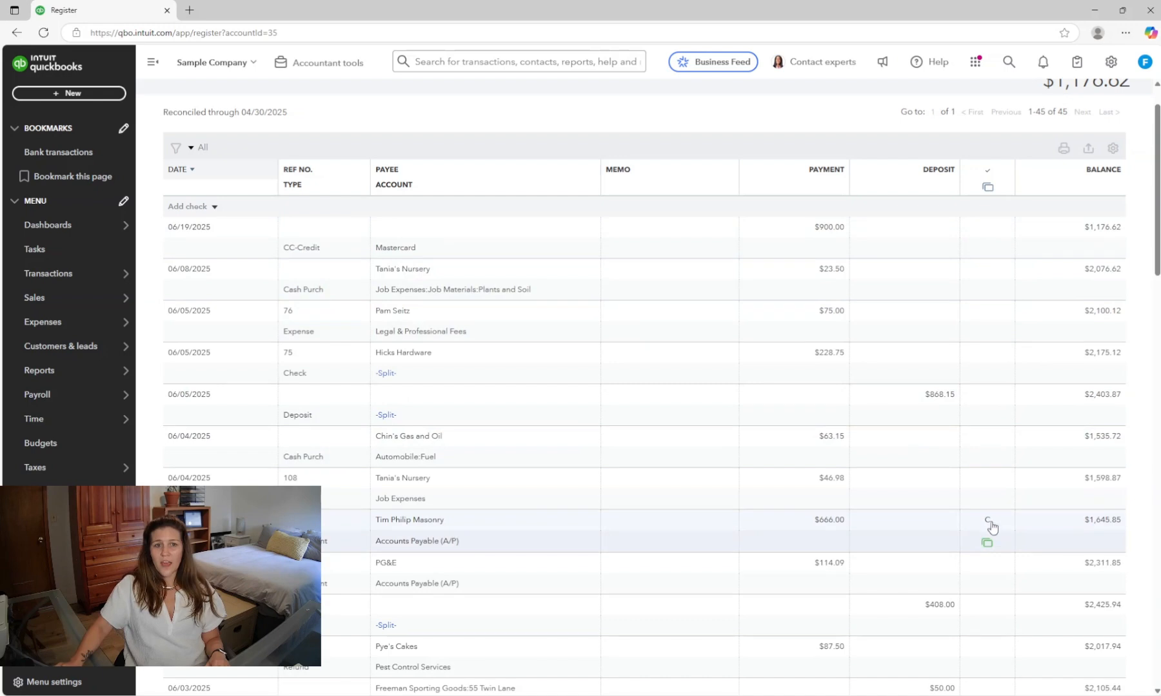
pyautogui.moveTo(985, 527)
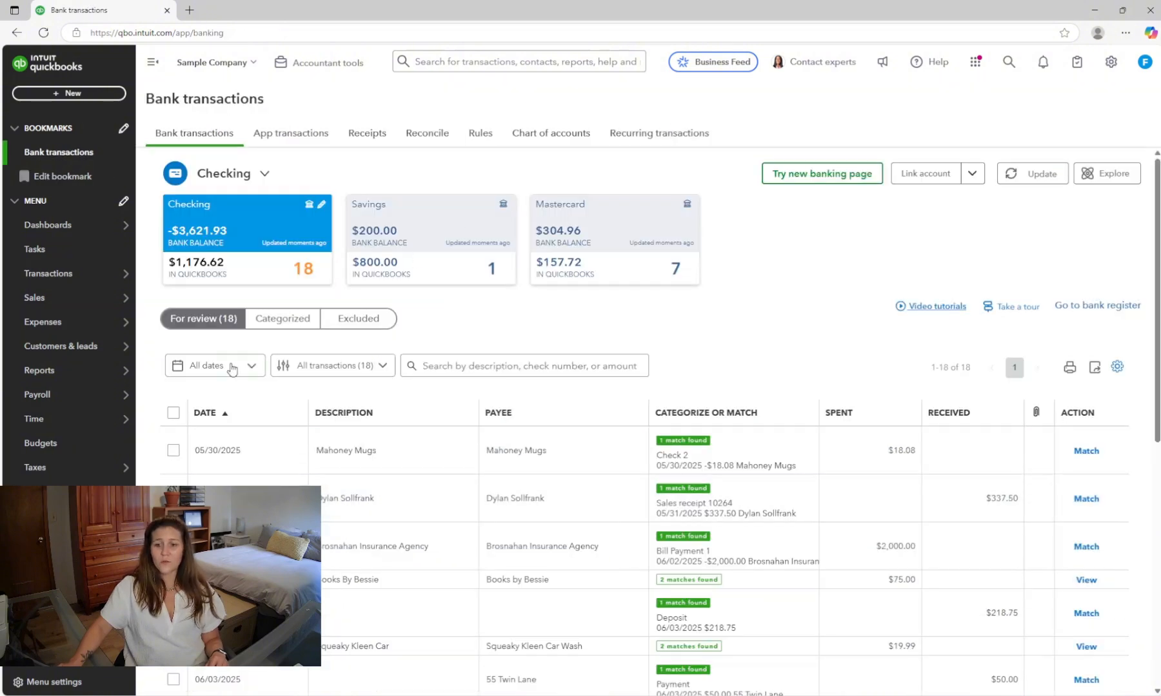
# - Review the checking account's for-review bank transactions and return to the bank register
pyautogui.scroll(-3, 759, 448)
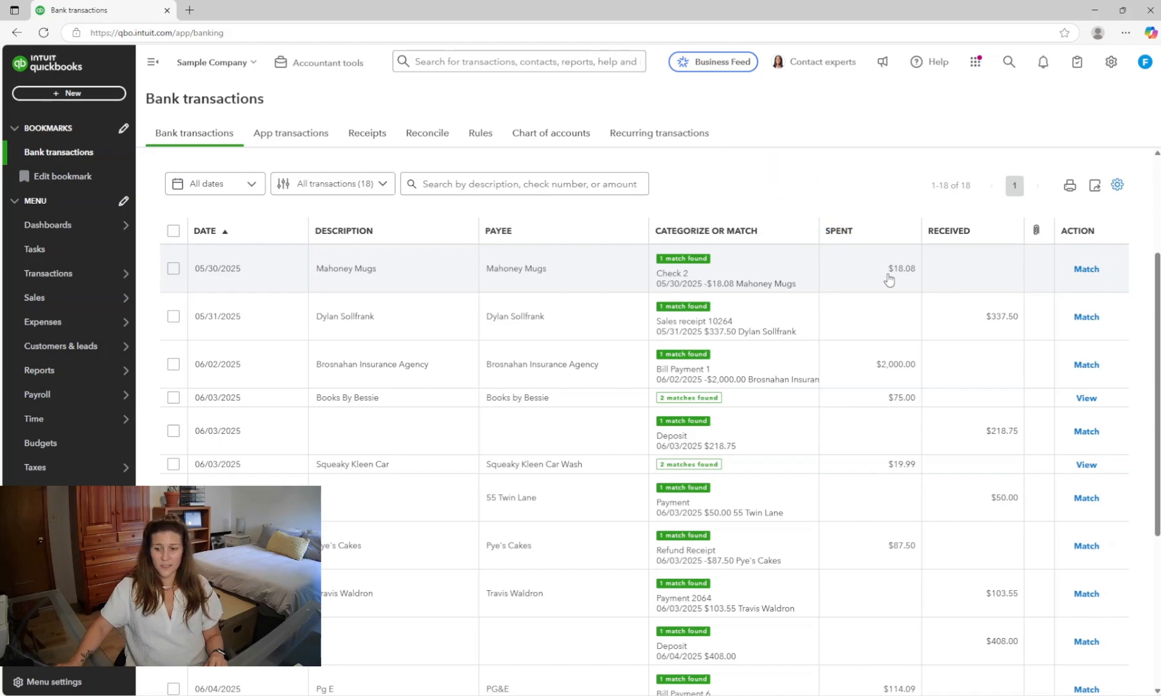
pyautogui.scroll(3, 888, 278)
pyautogui.click(1097, 303)
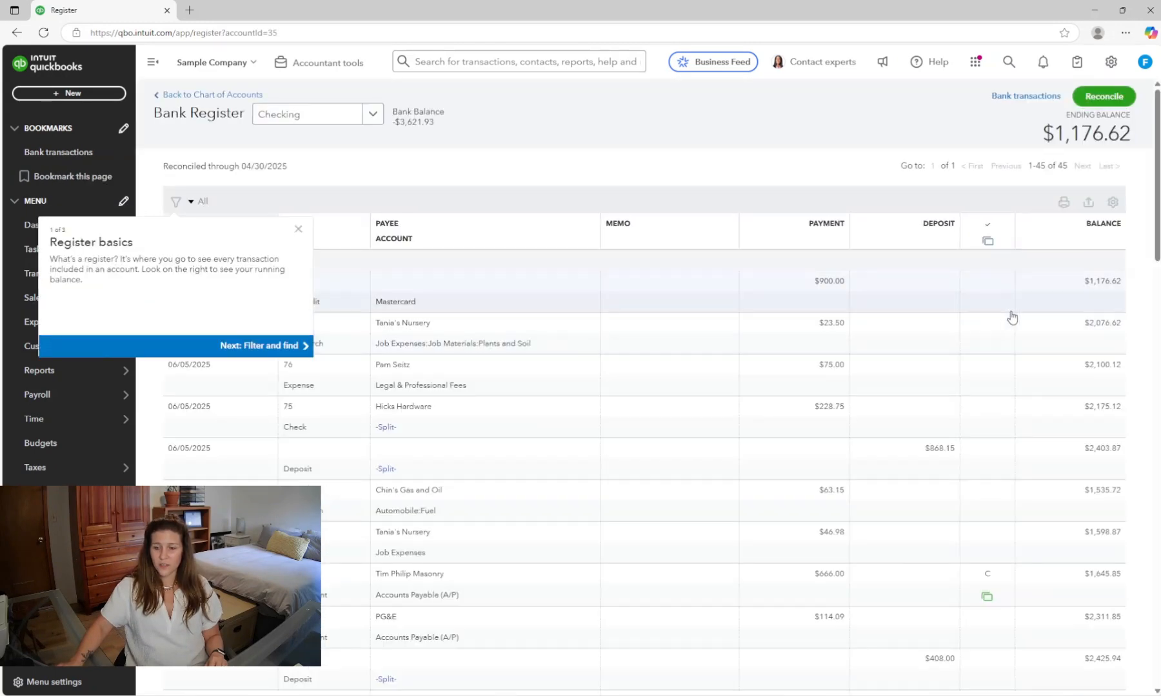
pyautogui.scroll(-8, 802, 514)
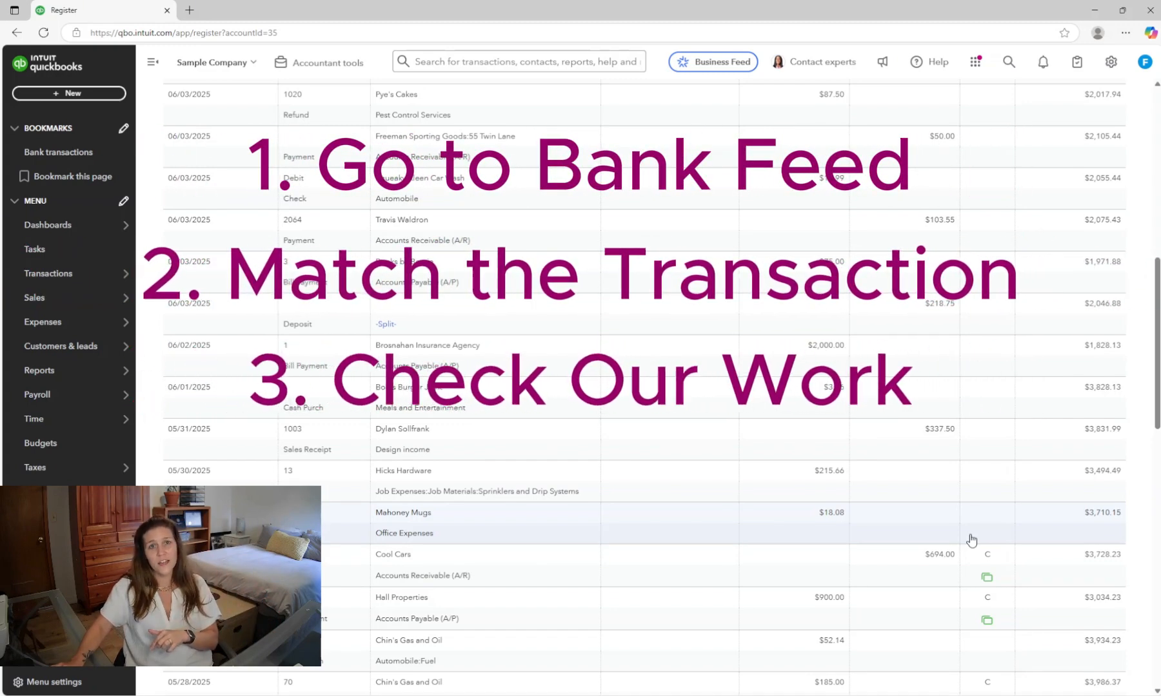
# - Match the Mahoney Mugs $18.08 bank transaction to its existing check in the bank feed
pyautogui.click(59, 153)
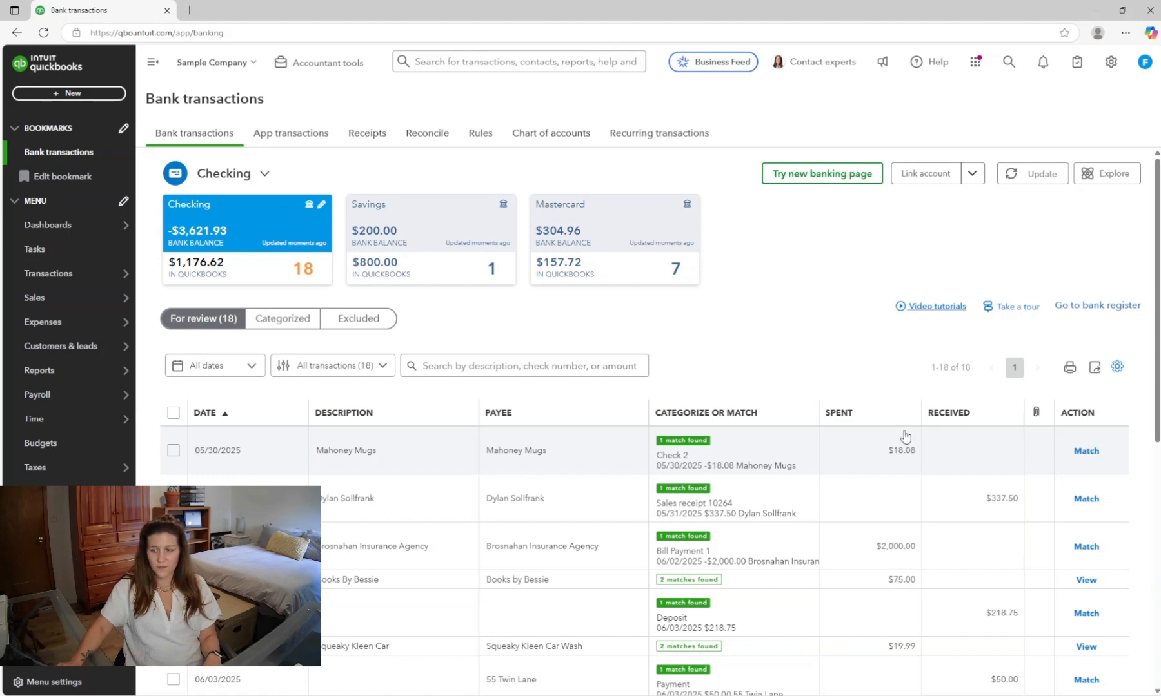
pyautogui.click(1086, 451)
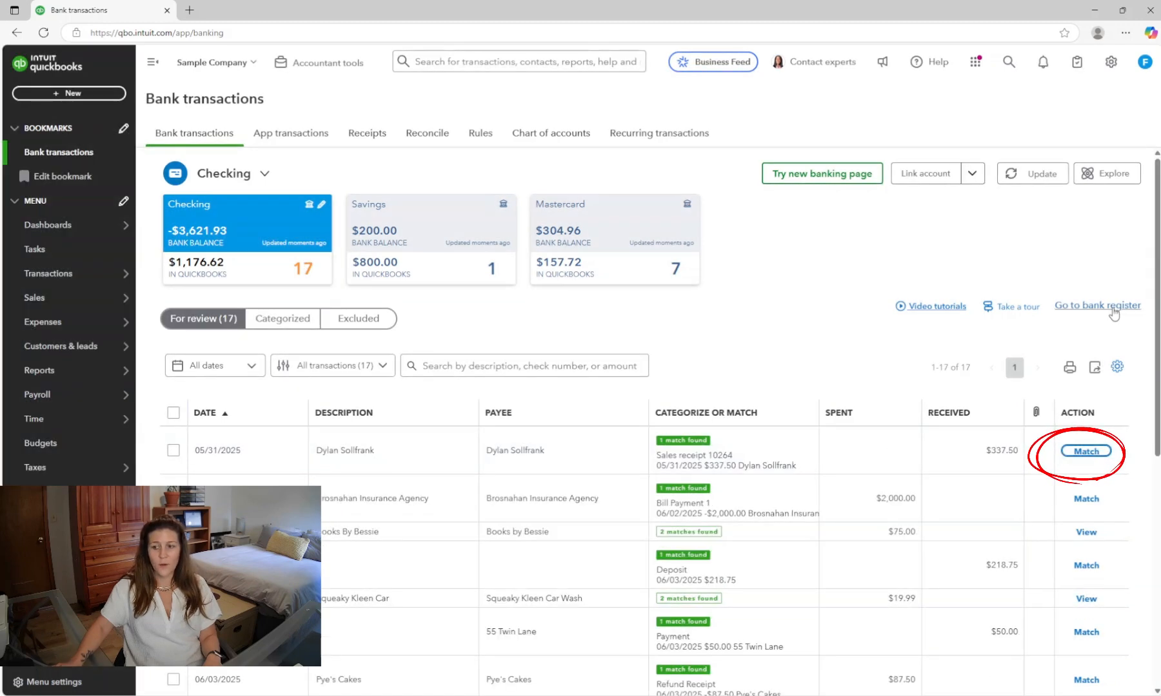
# - Open the bank register and inspect the status marker of the matched Mahoney Mugs check
pyautogui.click(1106, 307)
pyautogui.scroll(-15, 1114, 313)
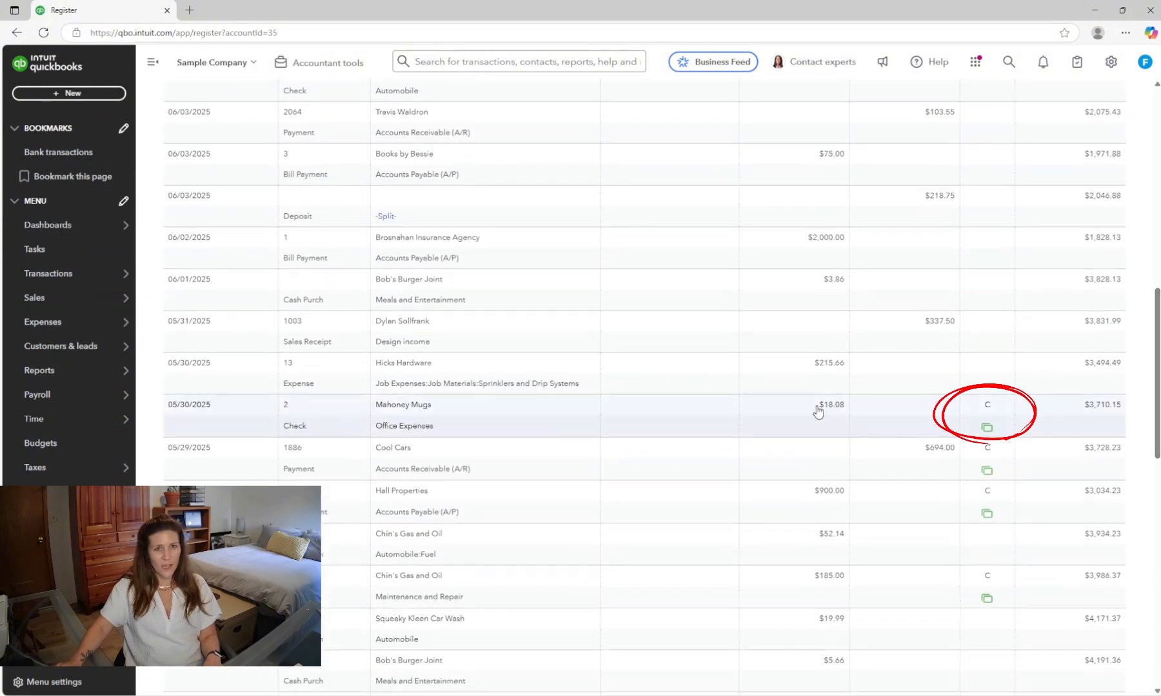
pyautogui.moveTo(985, 414)
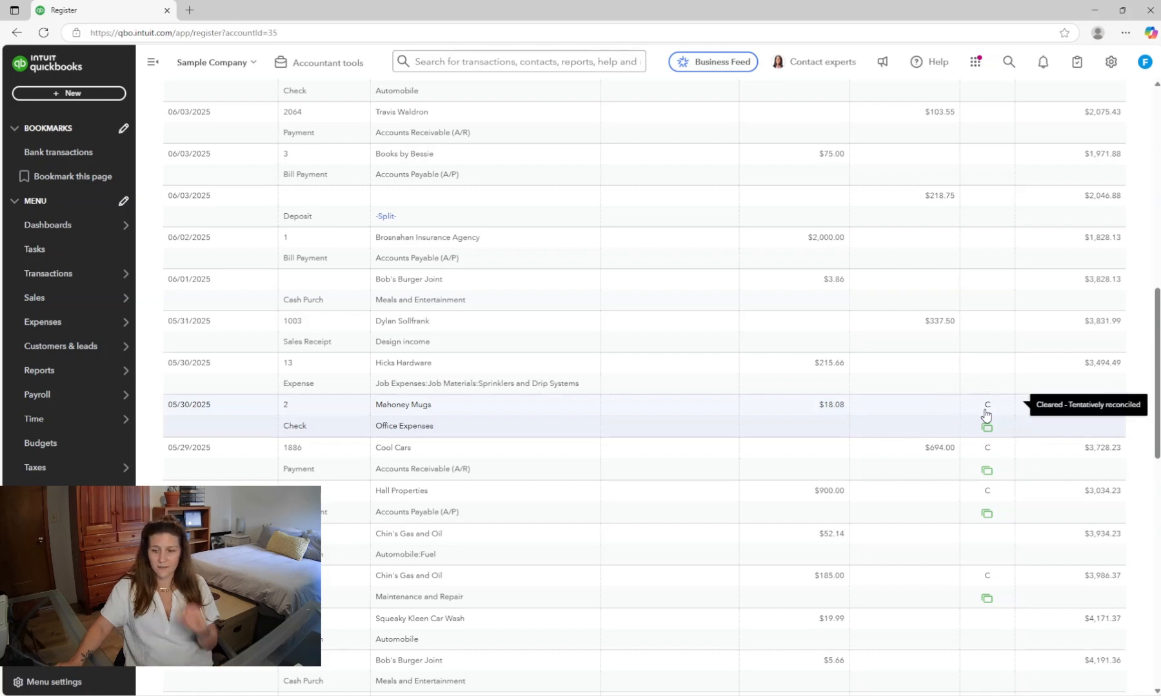
# - Clear the reconciled mark on the 04/25/2025 Books by Bessie $55.00 check and save, confirming both warnings
pyautogui.scroll(-9, 986, 414)
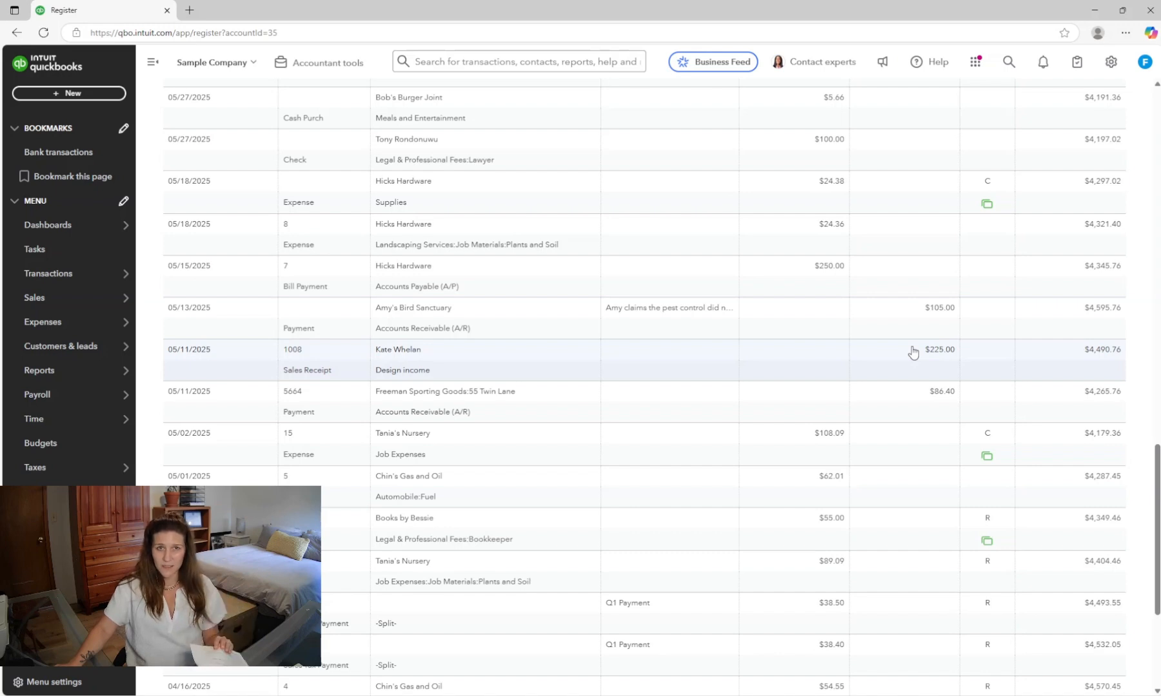
pyautogui.scroll(-2, 978, 447)
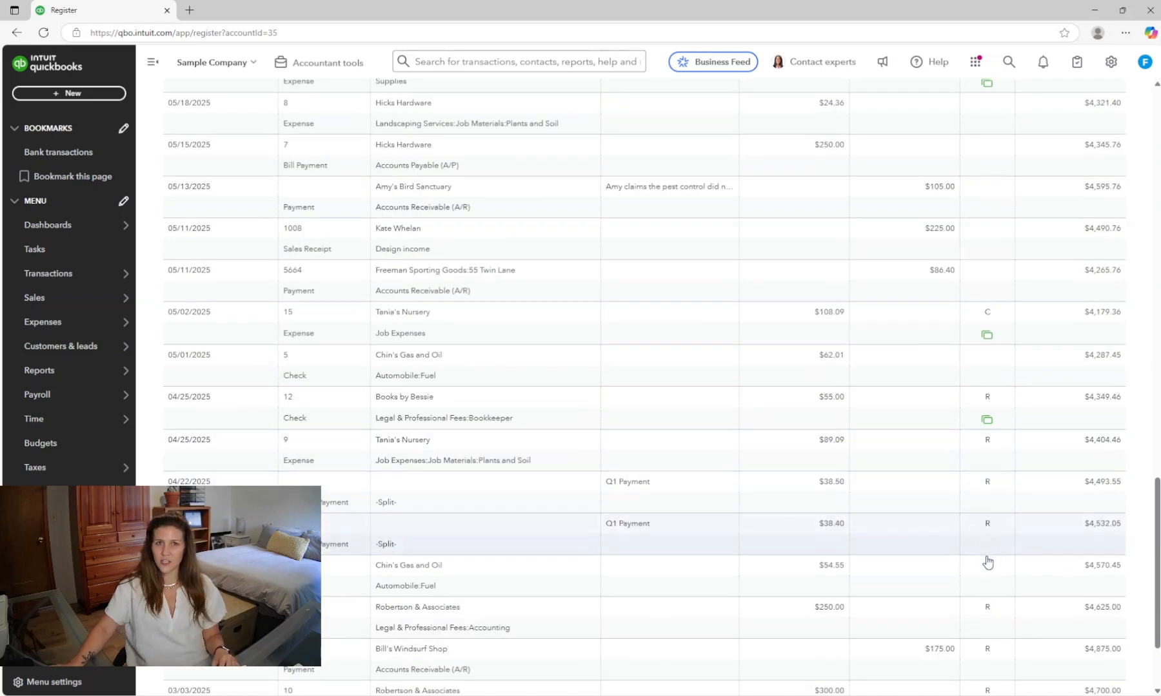
pyautogui.moveTo(986, 574)
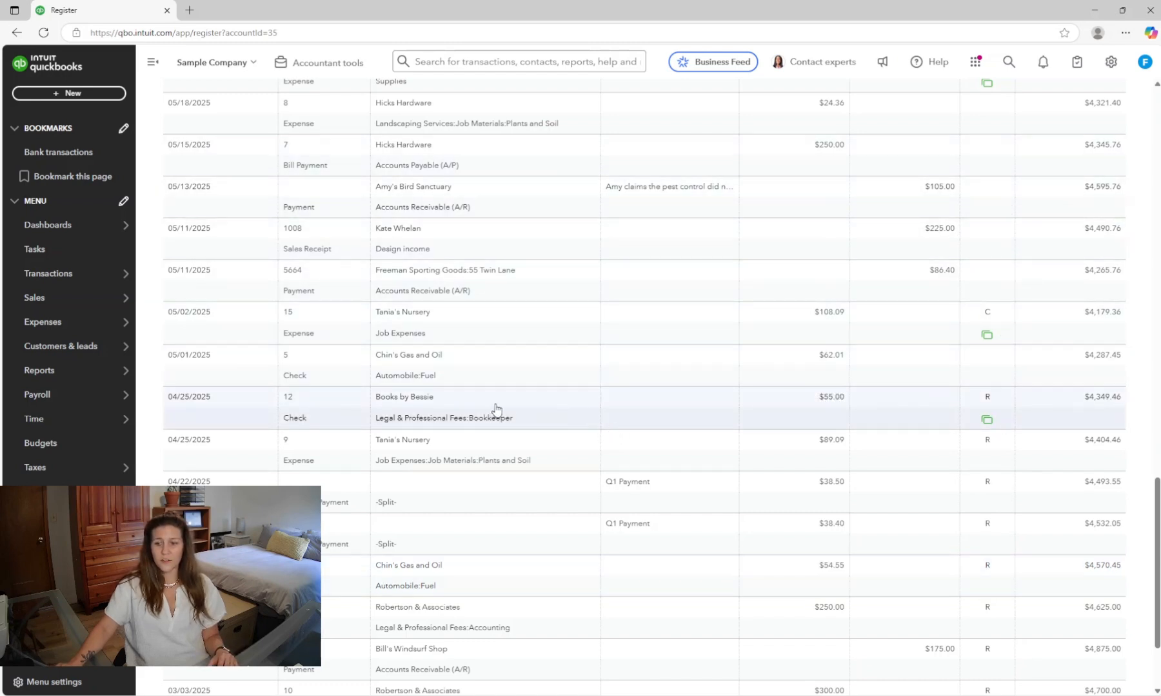
pyautogui.click(940, 416)
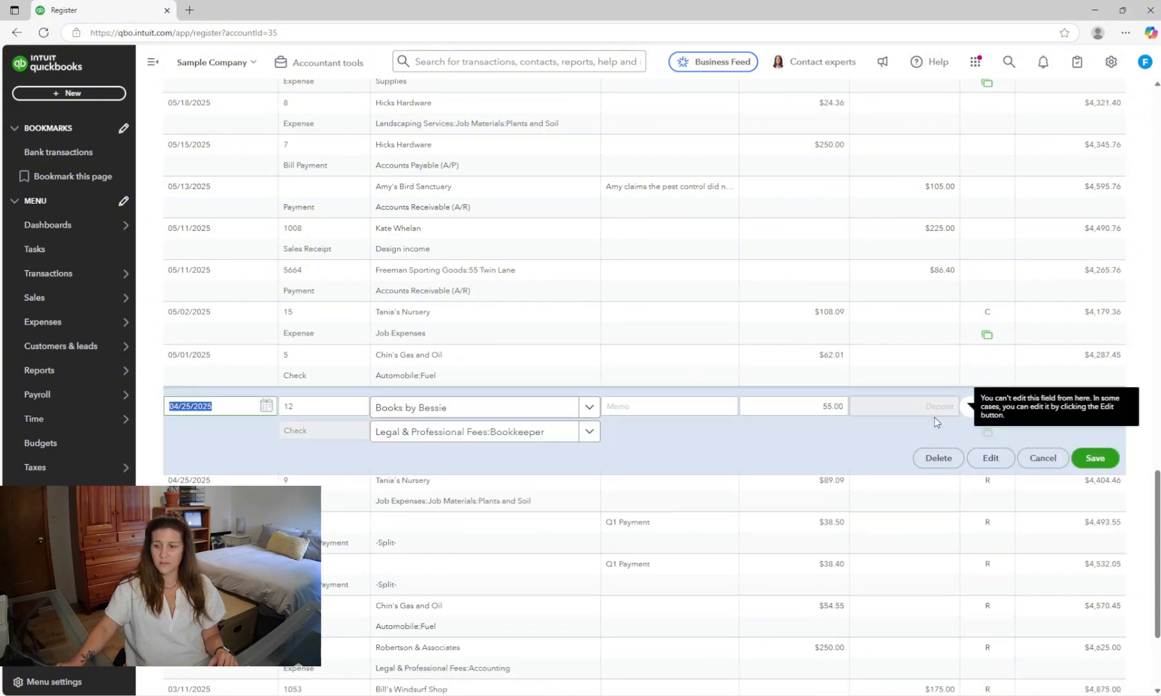
pyautogui.click(993, 412)
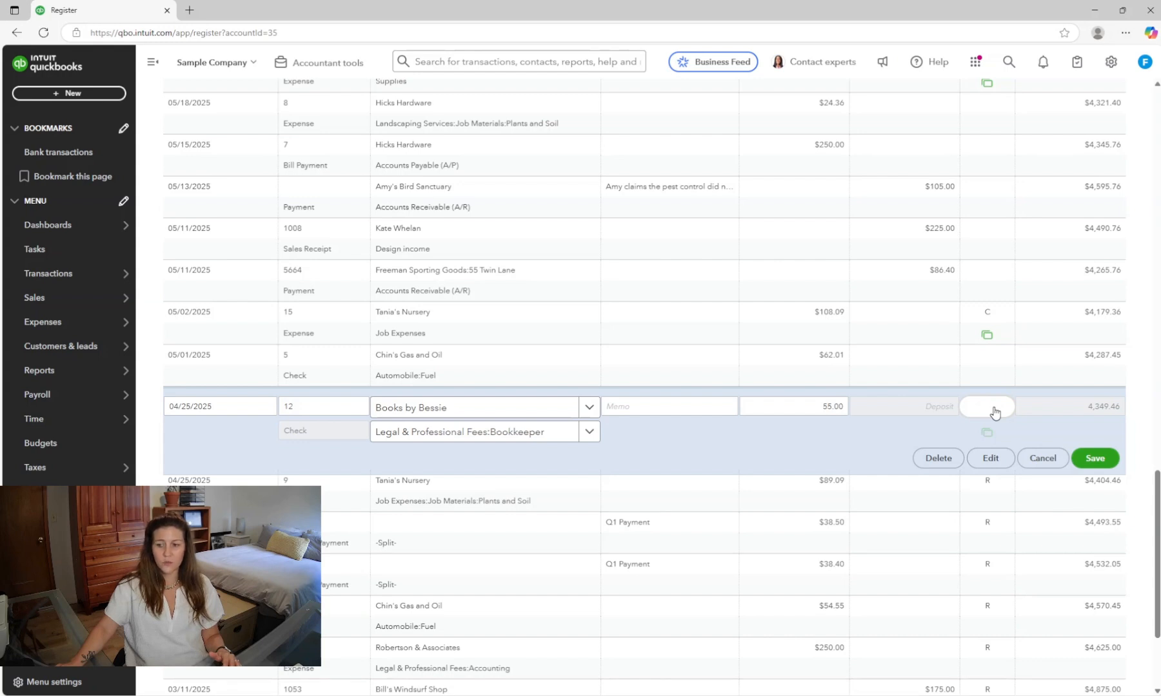
pyautogui.click(1094, 458)
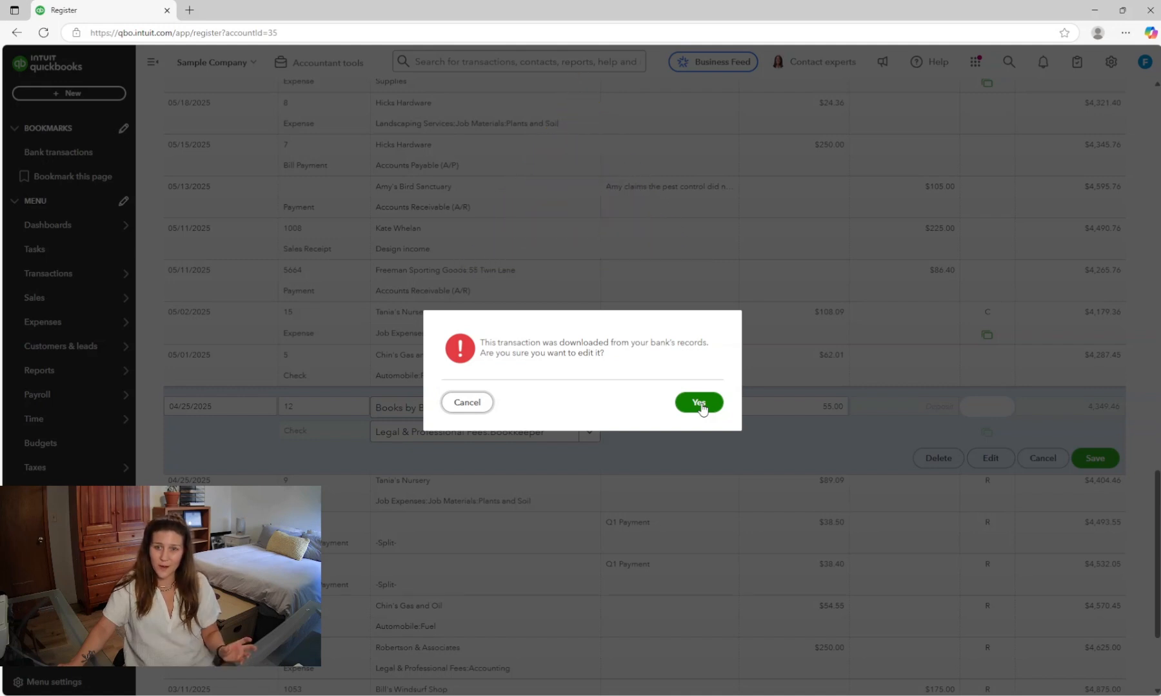
pyautogui.click(700, 405)
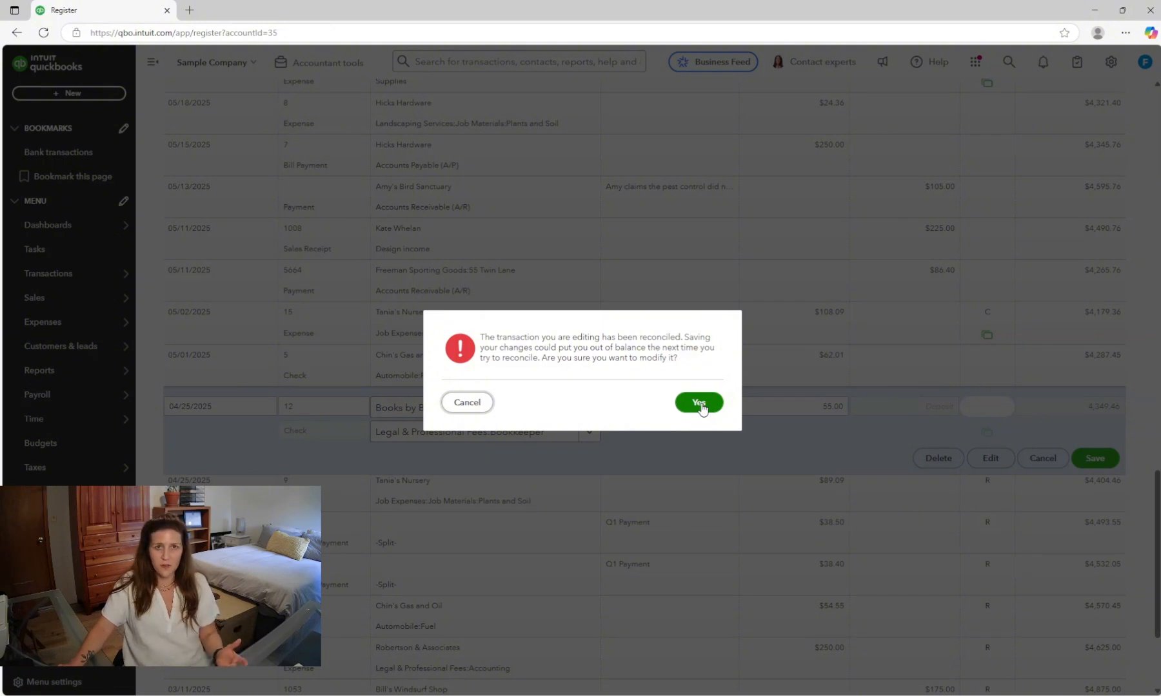
pyautogui.click(700, 403)
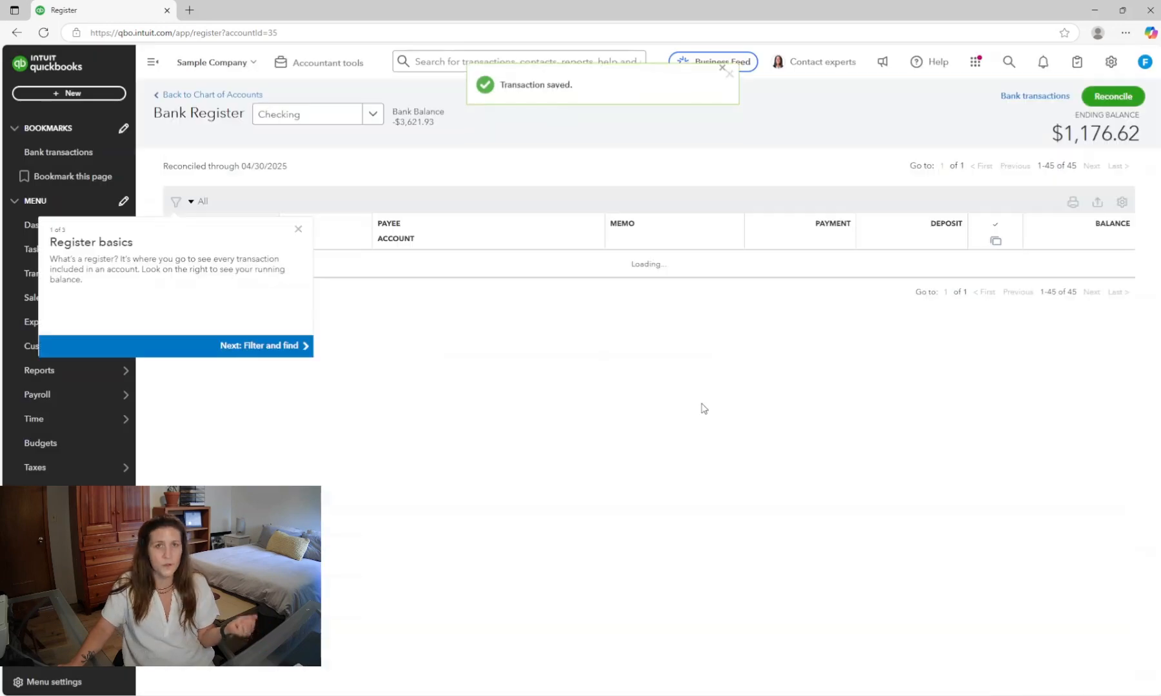
# - Open Reconcile for the Checking account and view the reconciliation discrepancy report
pyautogui.click(58, 151)
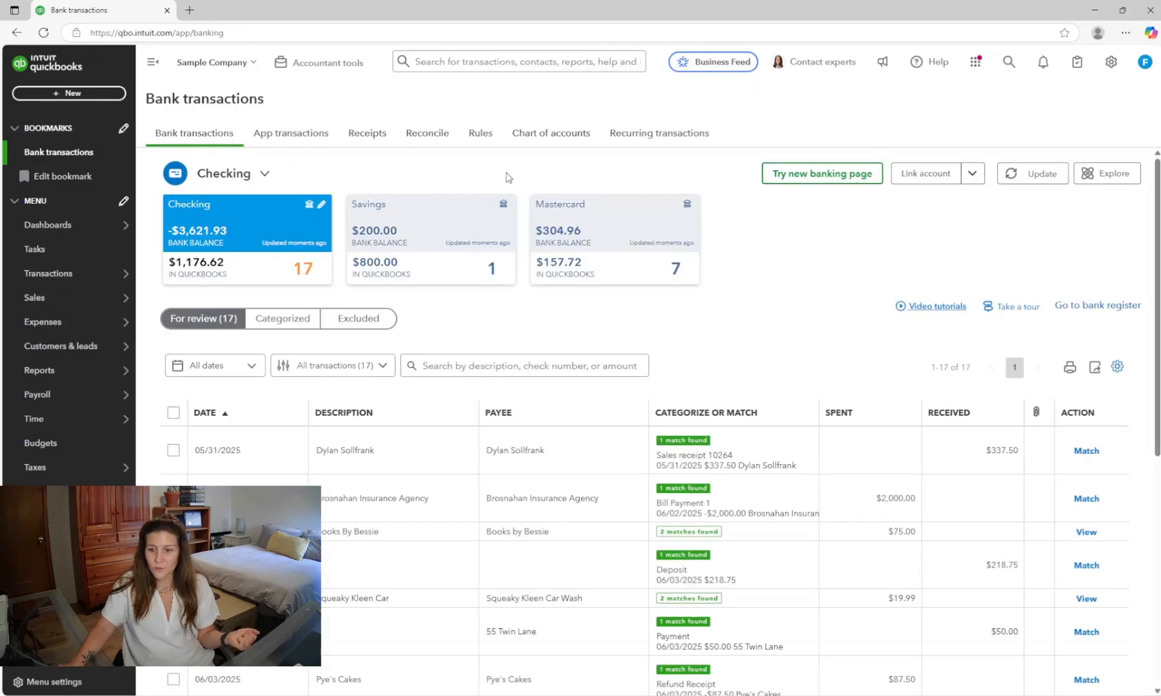
pyautogui.click(412, 136)
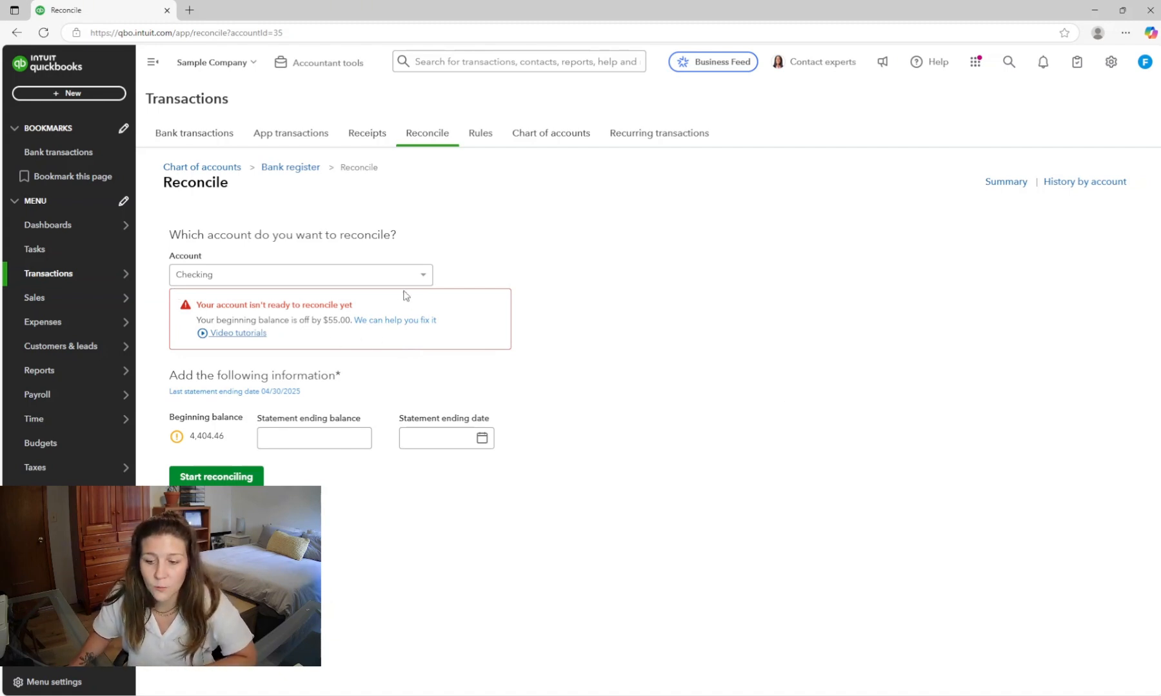
pyautogui.click(408, 321)
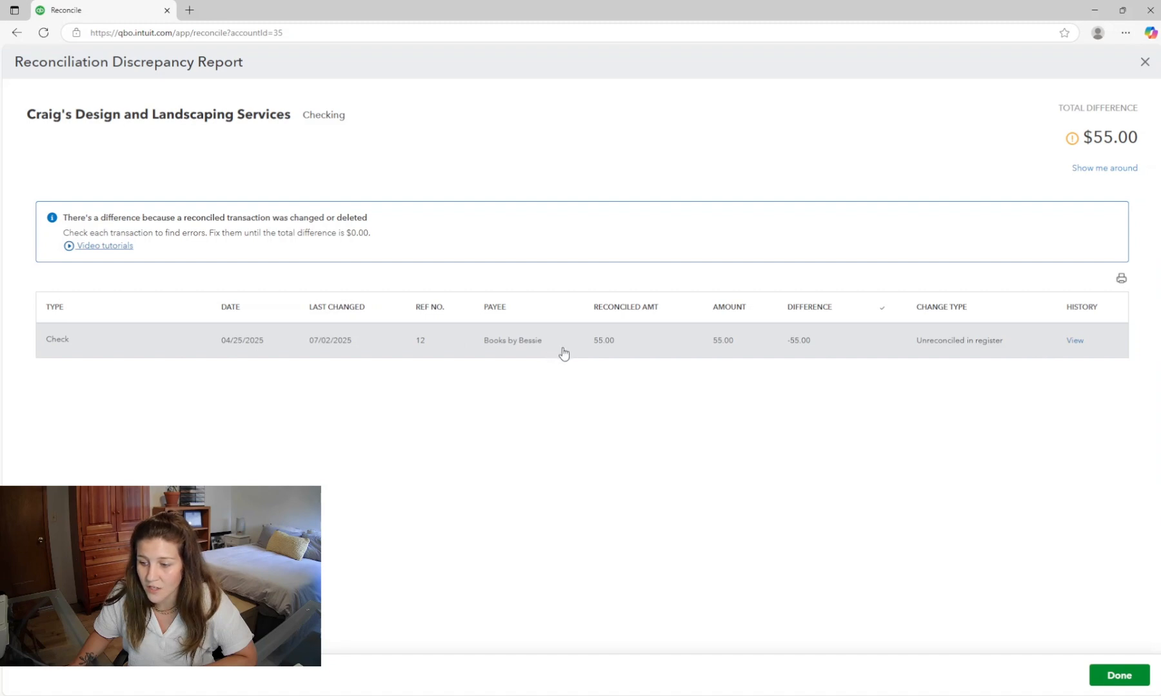
# - Mark the Books by Bessie $55.00 check as reconciled again and save, confirming the warning
pyautogui.moveTo(985, 344)
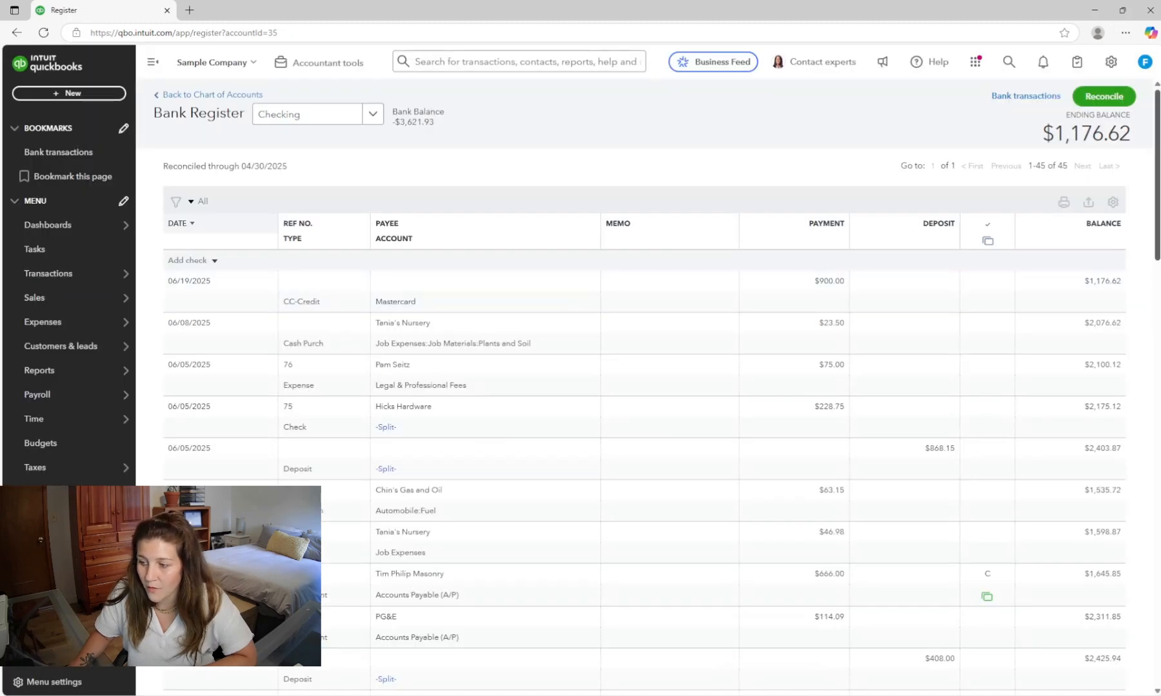
pyautogui.scroll(-15, 835, 376)
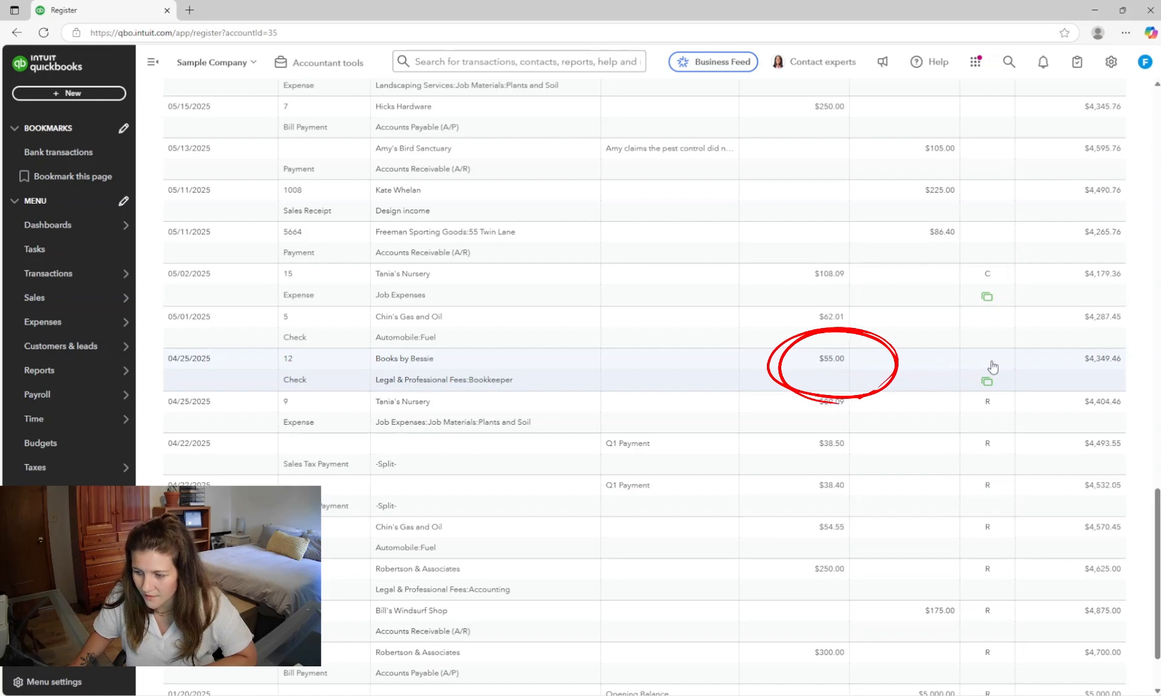
pyautogui.click(993, 366)
pyautogui.click(993, 368)
pyautogui.click(995, 370)
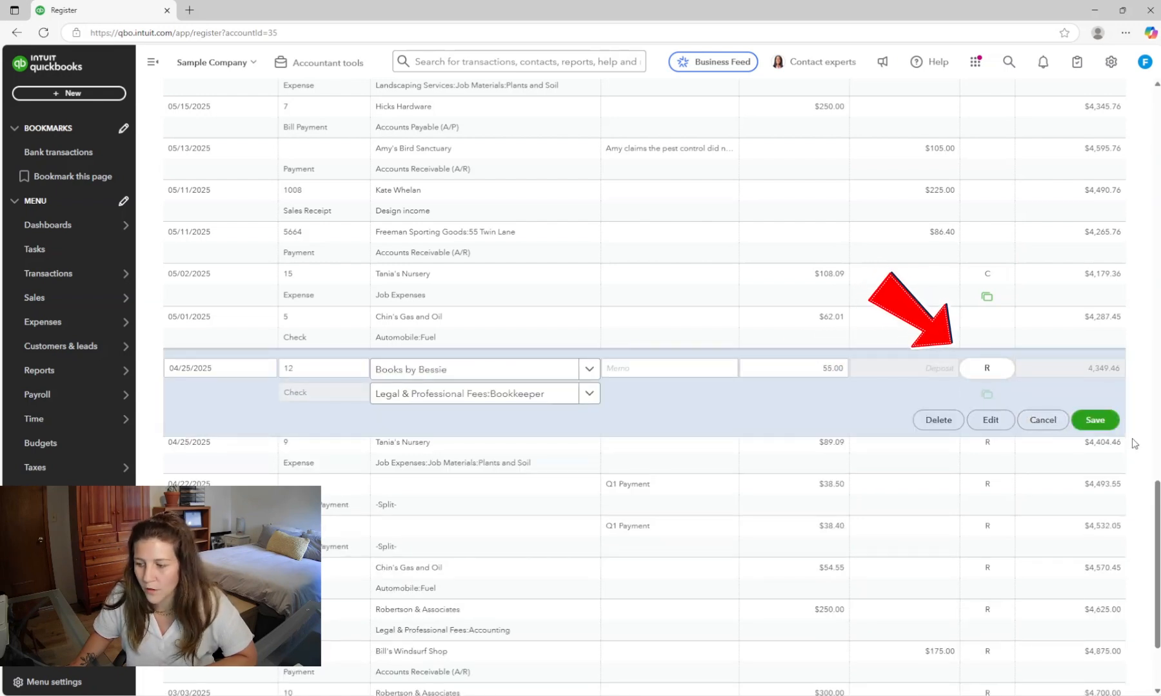
pyautogui.click(1095, 420)
pyautogui.click(697, 402)
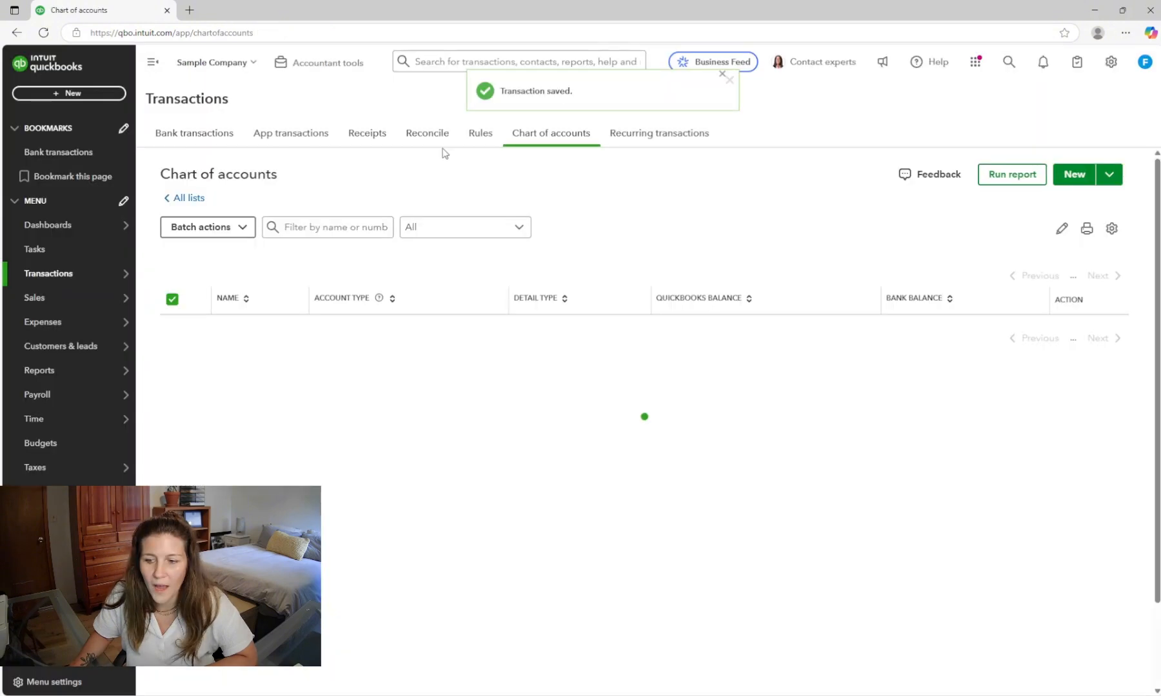
# - Review the Checking account's beginning balance on the reconcile page and return to the bank register
pyautogui.click(436, 134)
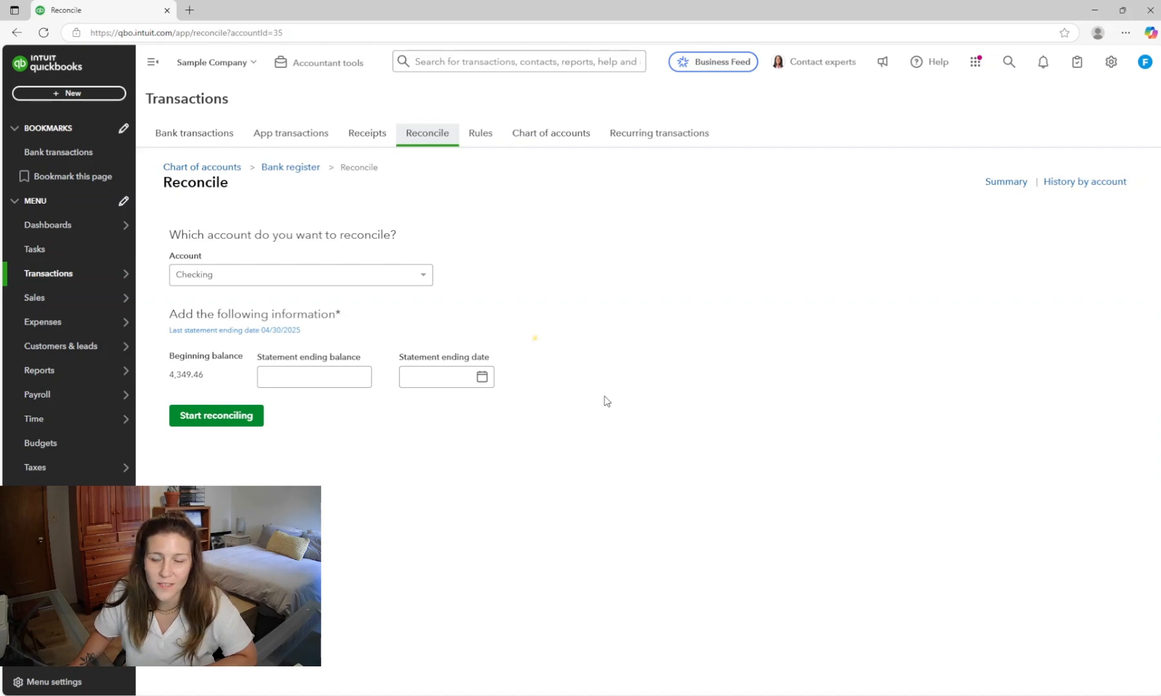
pyautogui.click(360, 384)
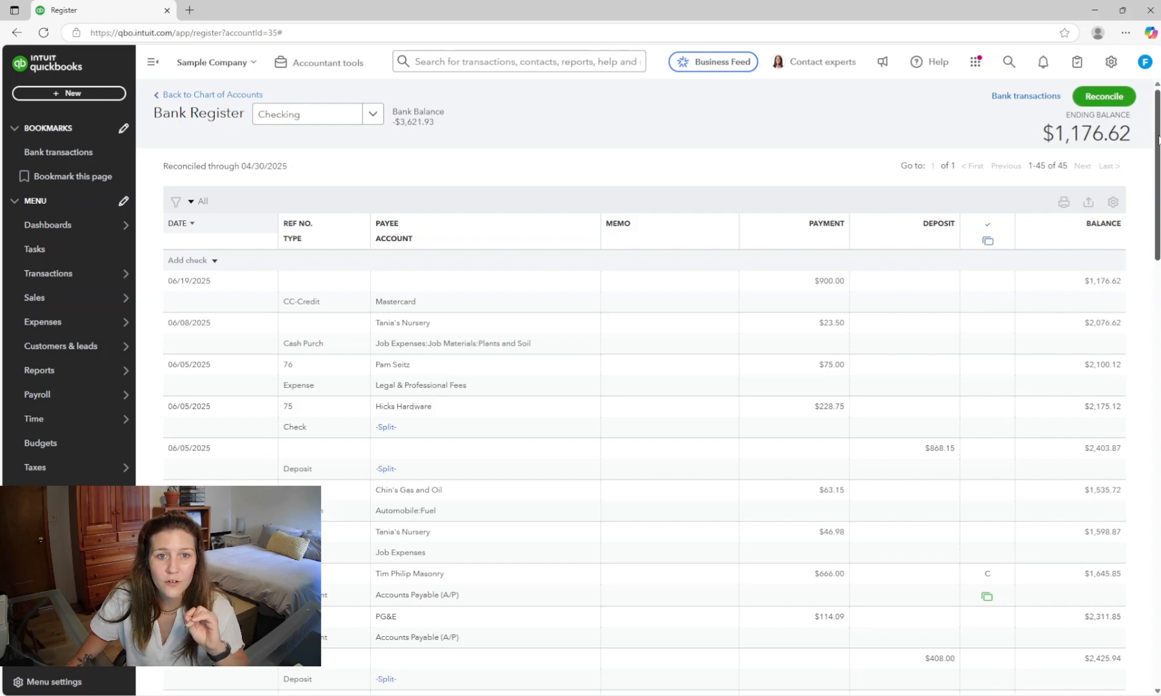
pyautogui.moveTo(1158, 140); pyautogui.dragTo(1157, 147)
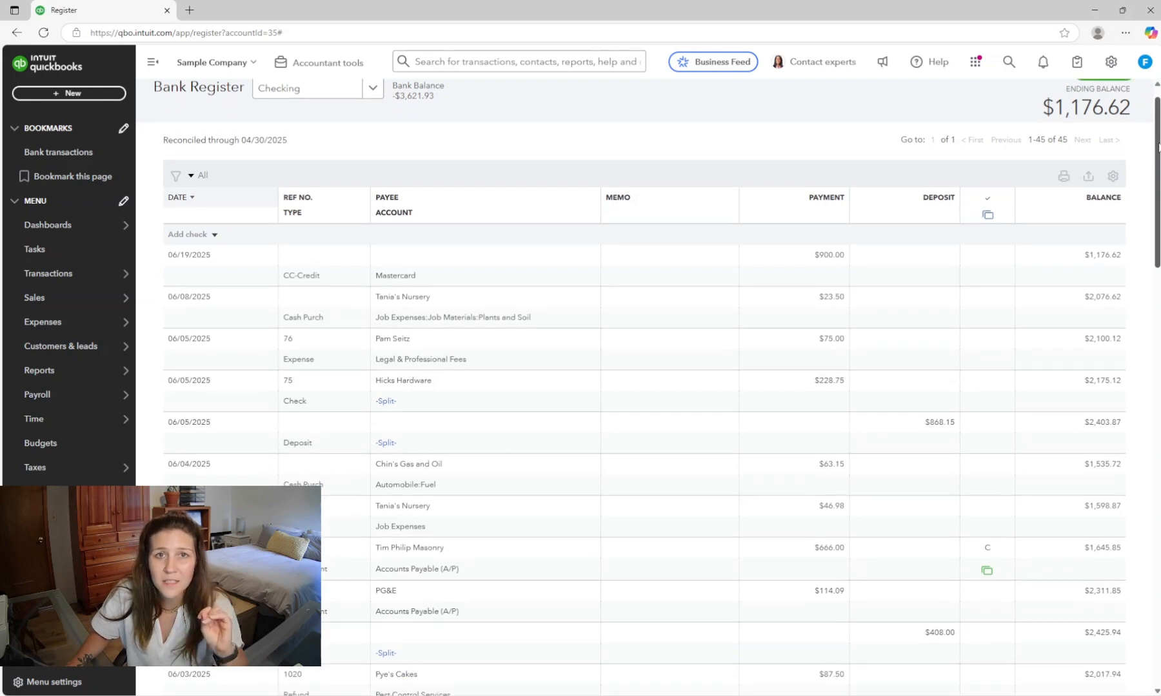
pyautogui.moveTo(1157, 147); pyautogui.dragTo(1146, 135)
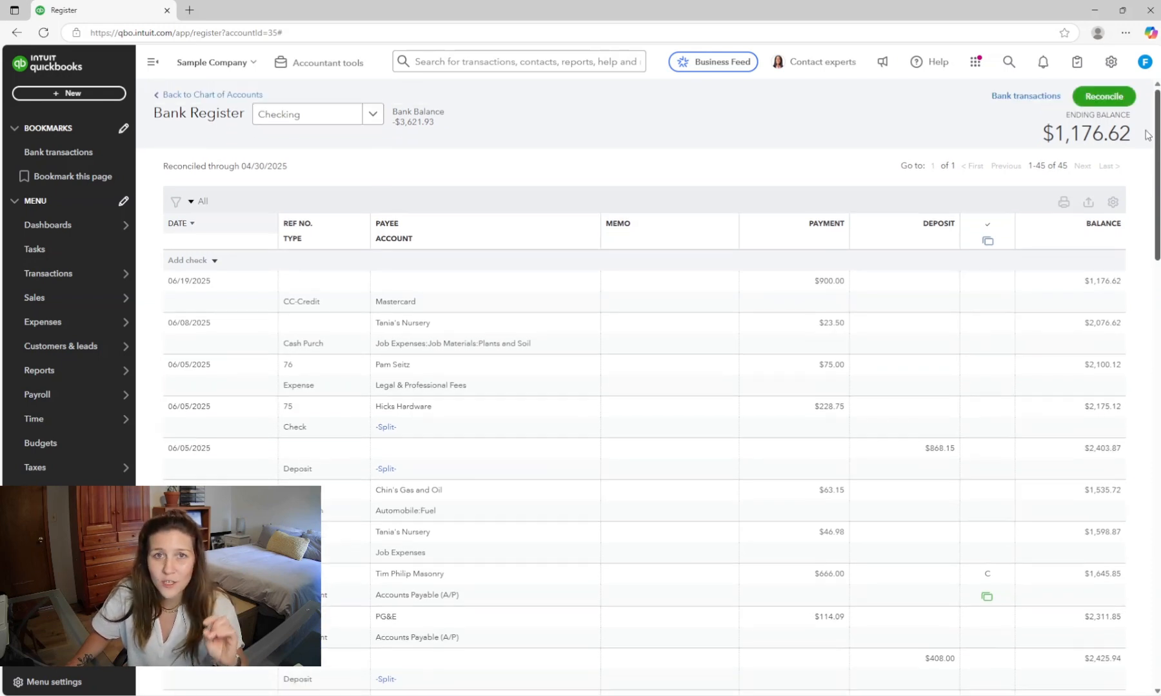
# - Delete the 04/25/2025 Books by Bessie $55.00 check from the Checking register, confirming the warning
pyautogui.scroll(-8, 1138, 168)
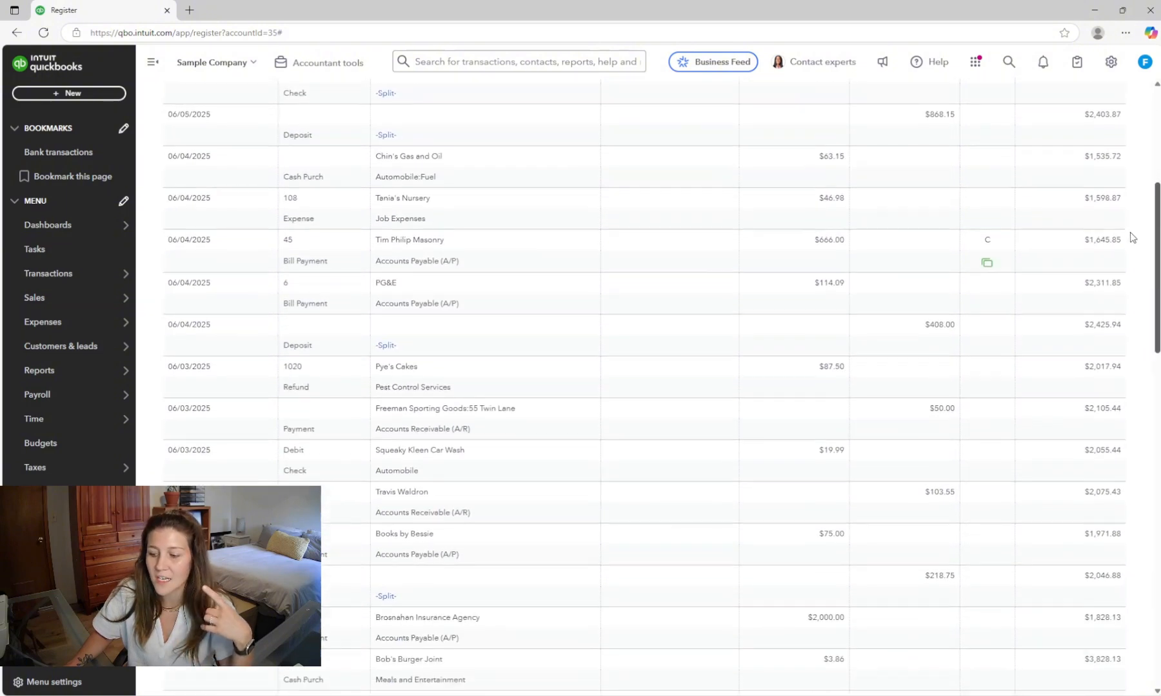
pyautogui.scroll(-3, 1117, 286)
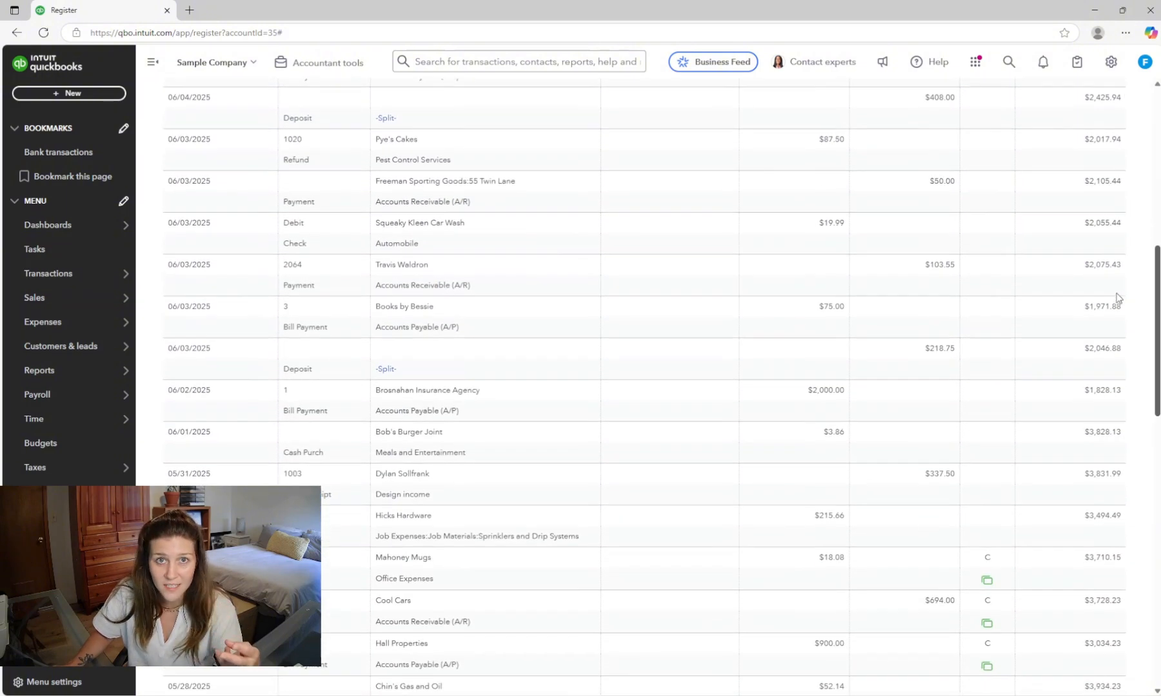
pyautogui.scroll(-2, 1119, 336)
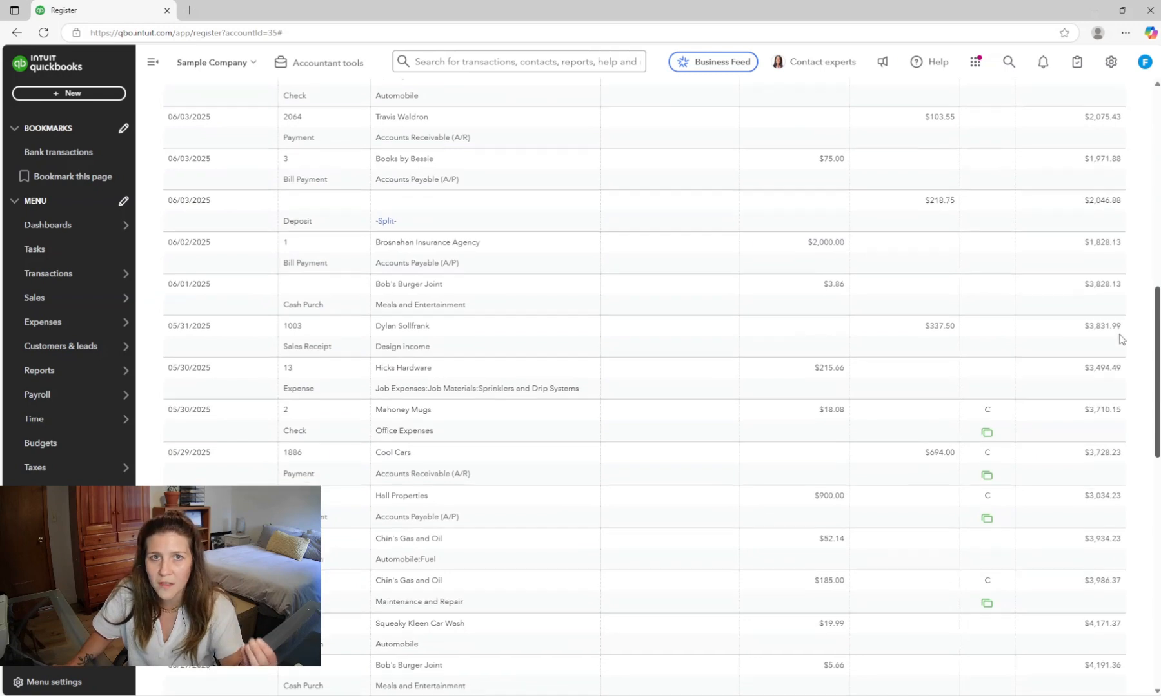
pyautogui.scroll(-9, 1119, 360)
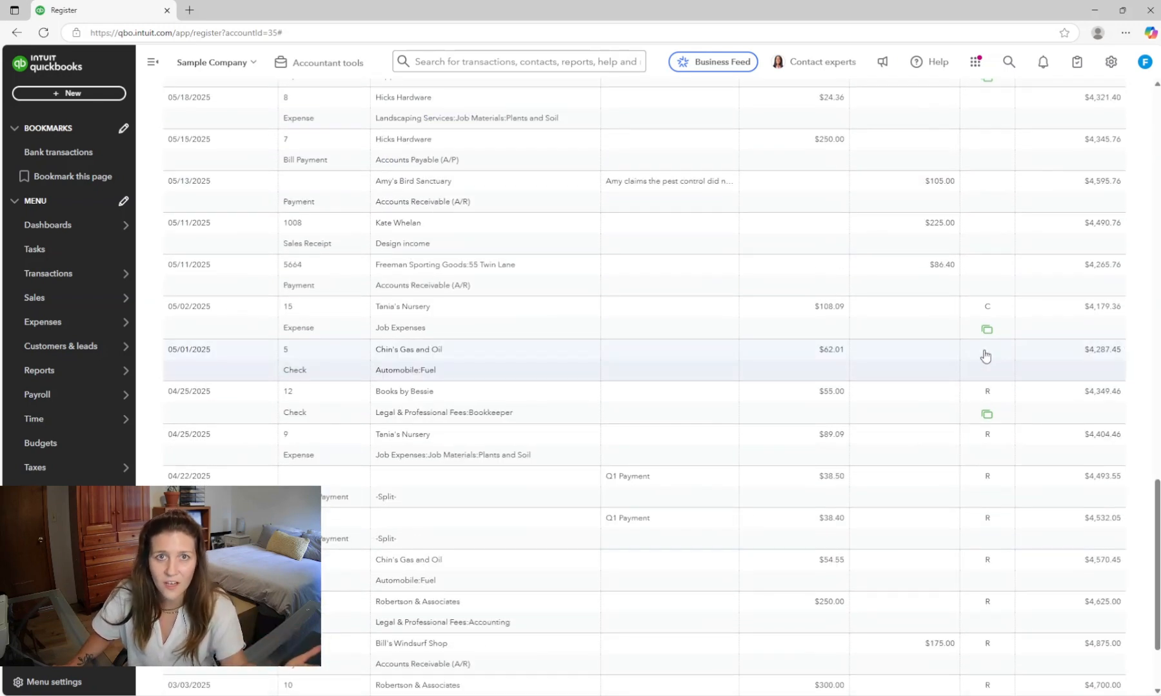
pyautogui.moveTo(983, 434)
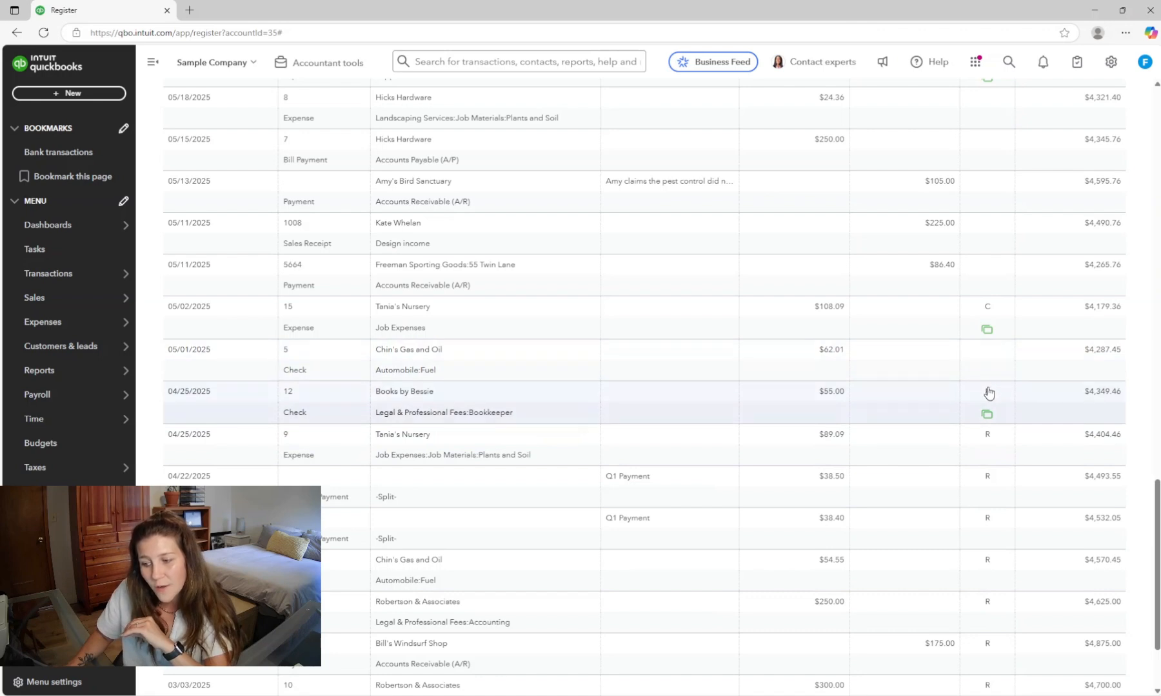
pyautogui.moveTo(992, 394)
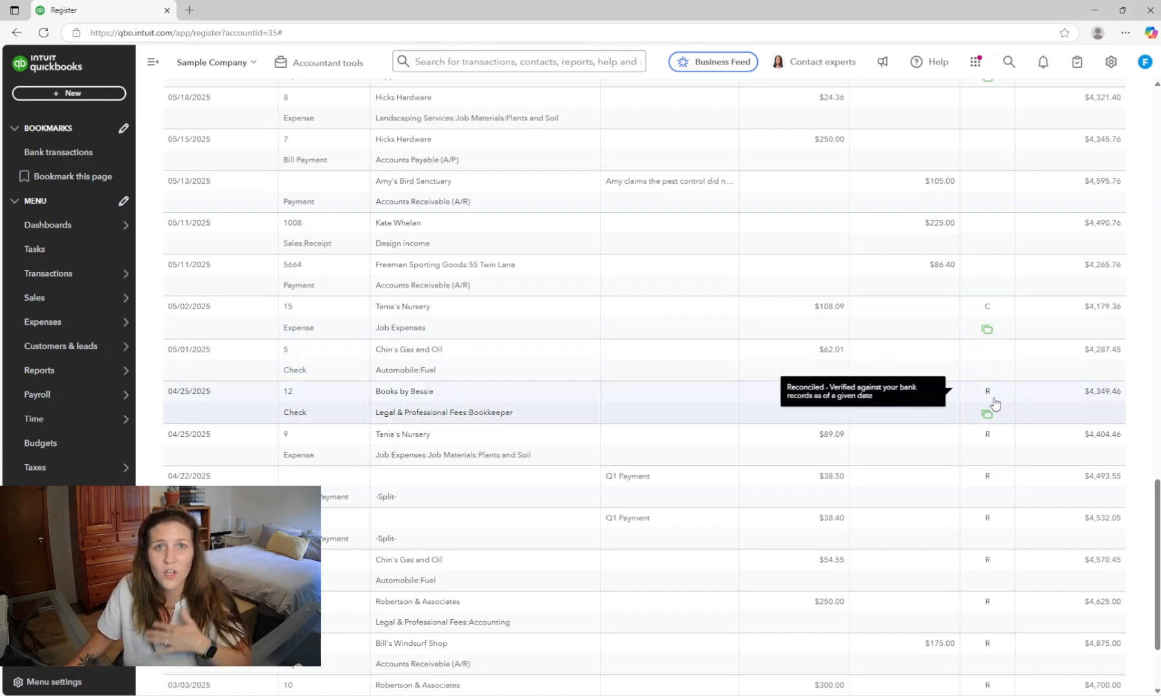
pyautogui.scroll(-1, 993, 403)
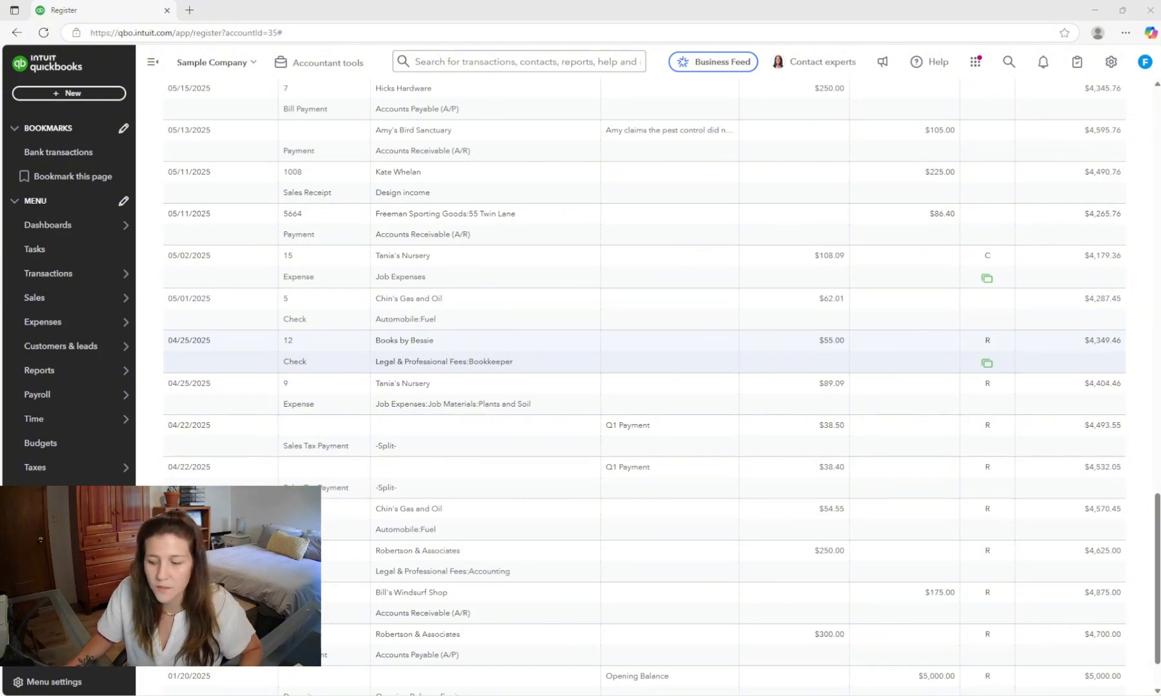
pyautogui.click(935, 352)
pyautogui.click(938, 402)
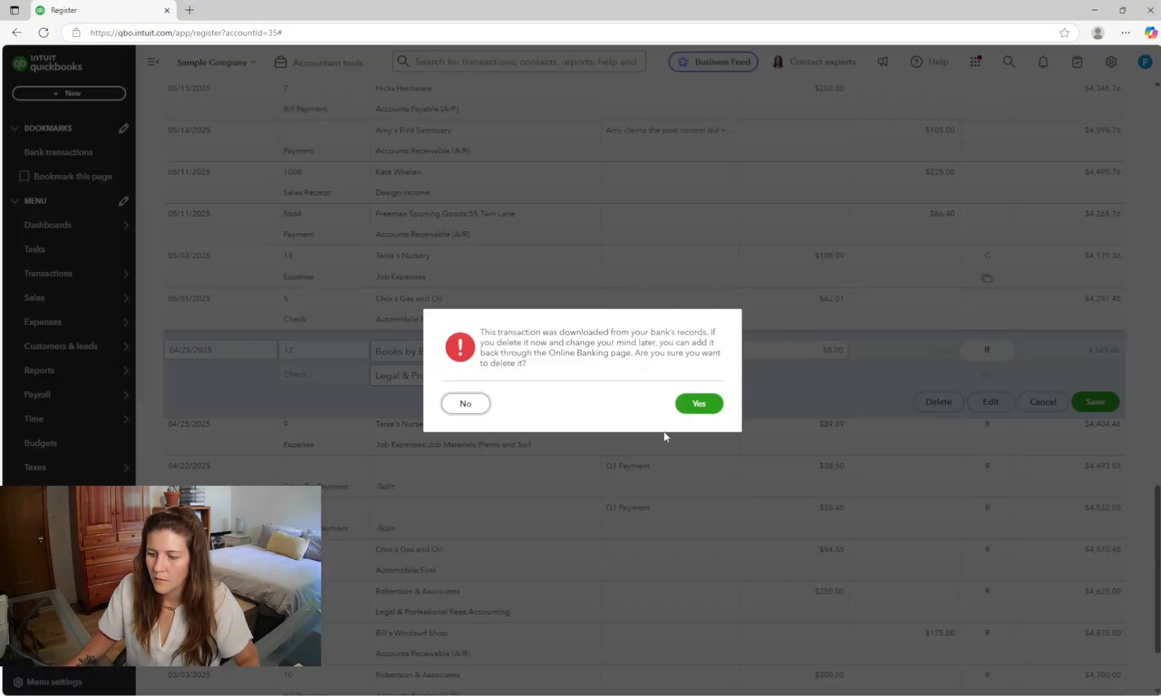
pyautogui.click(698, 404)
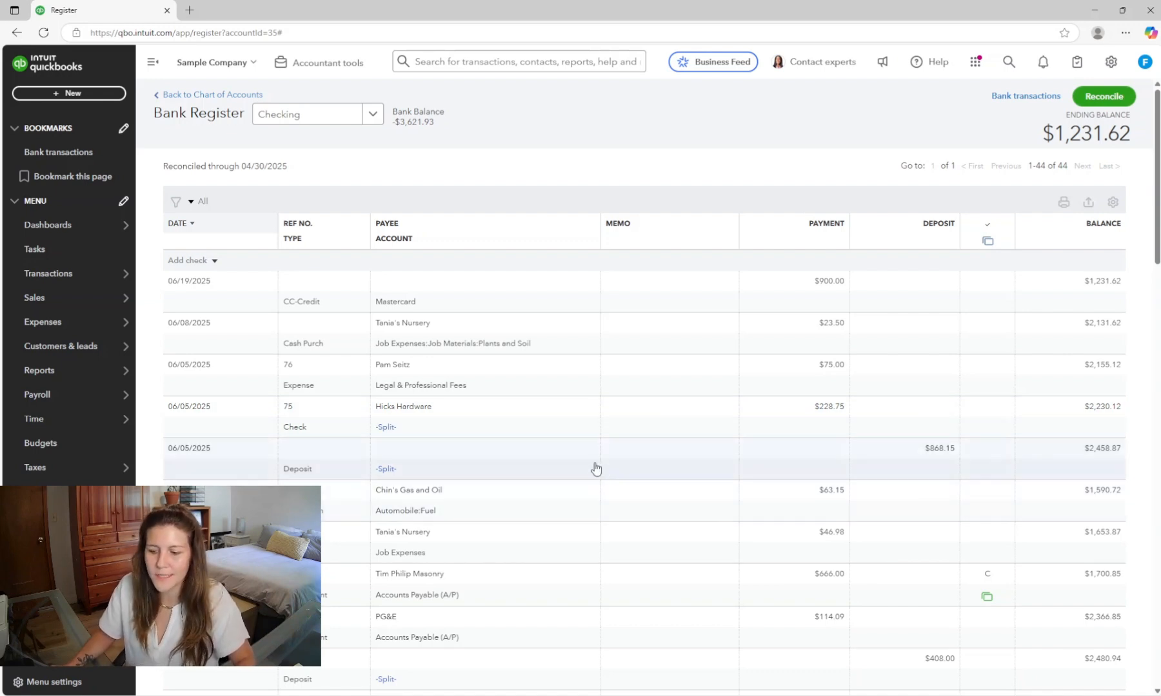
# - Open Reconcile for the Checking account and view the reconciliation discrepancy report
pyautogui.click(419, 138)
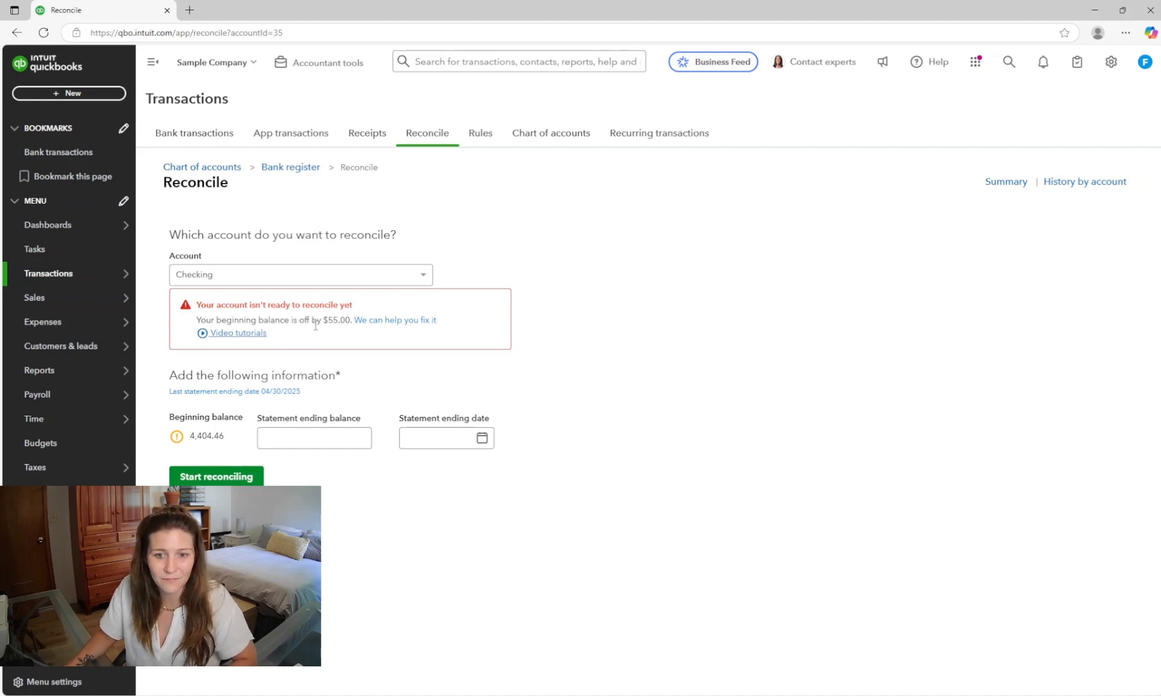
pyautogui.click(397, 321)
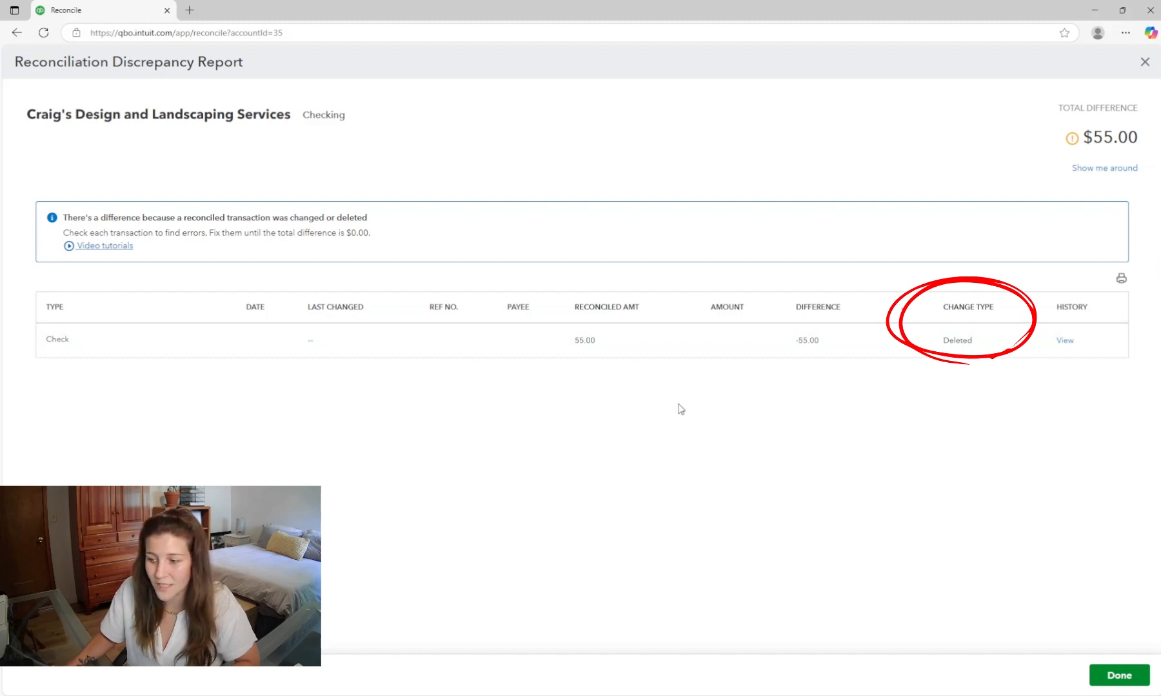
pyautogui.moveTo(976, 335)
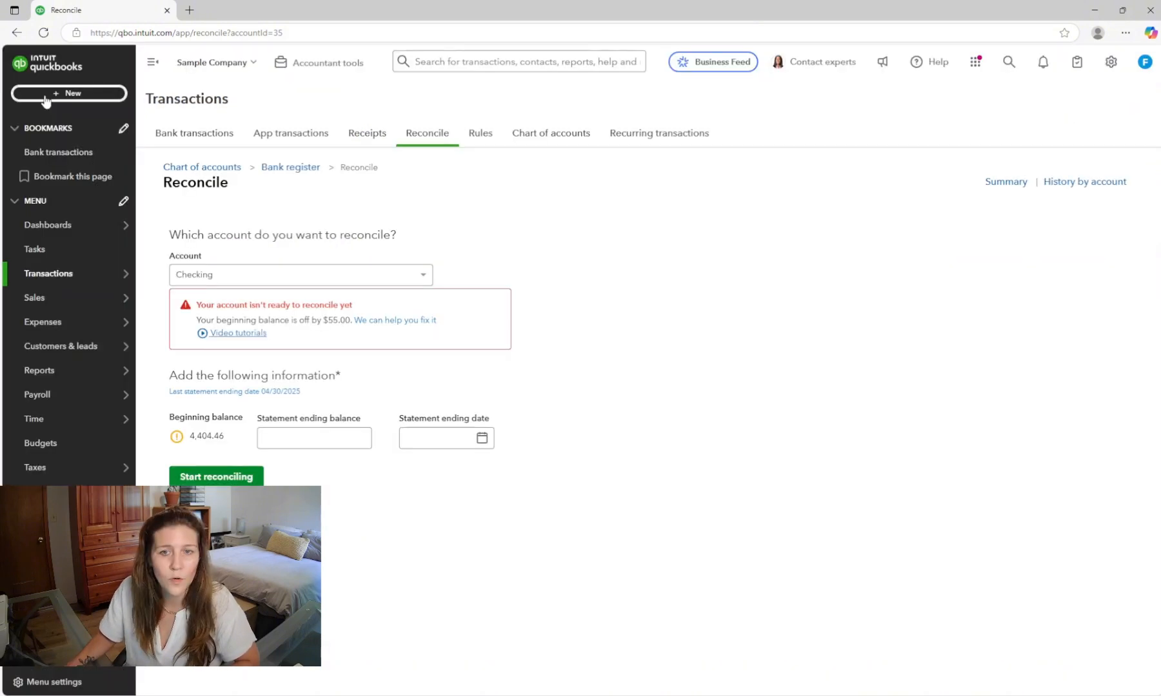
# - Start a new expense with payee Books by Bessie paid from Checking, dated 04/25/2025
pyautogui.click(69, 93)
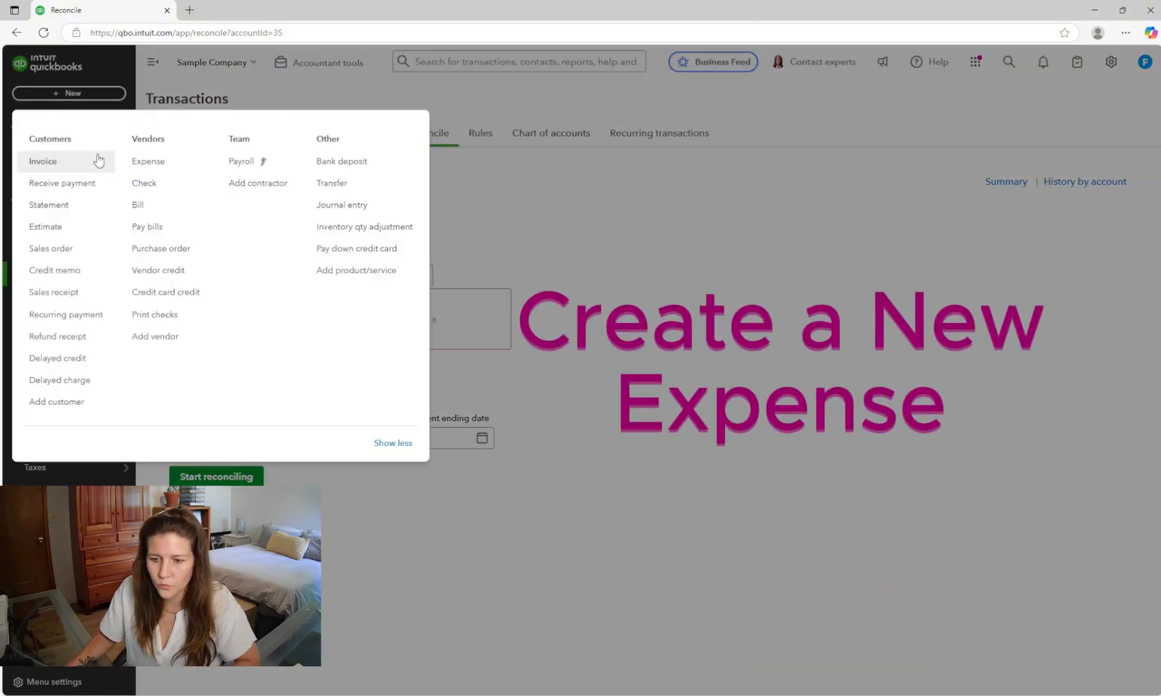
pyautogui.click(135, 161)
pyautogui.write('books')
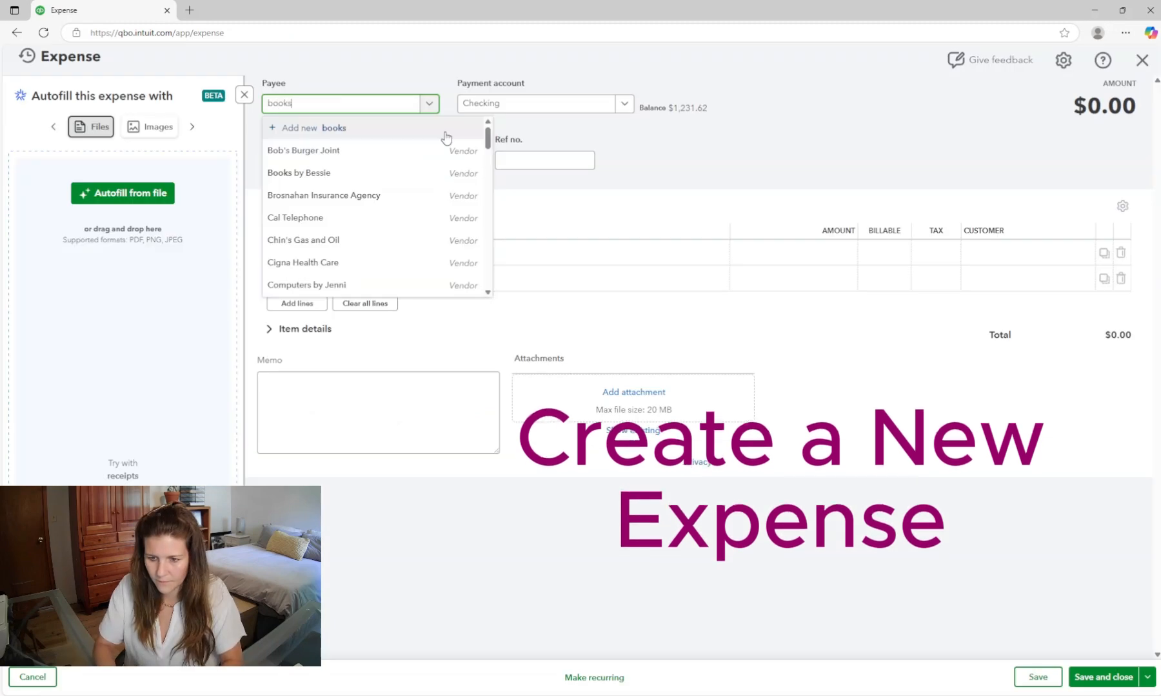
pyautogui.click(344, 158)
pyautogui.click(345, 160)
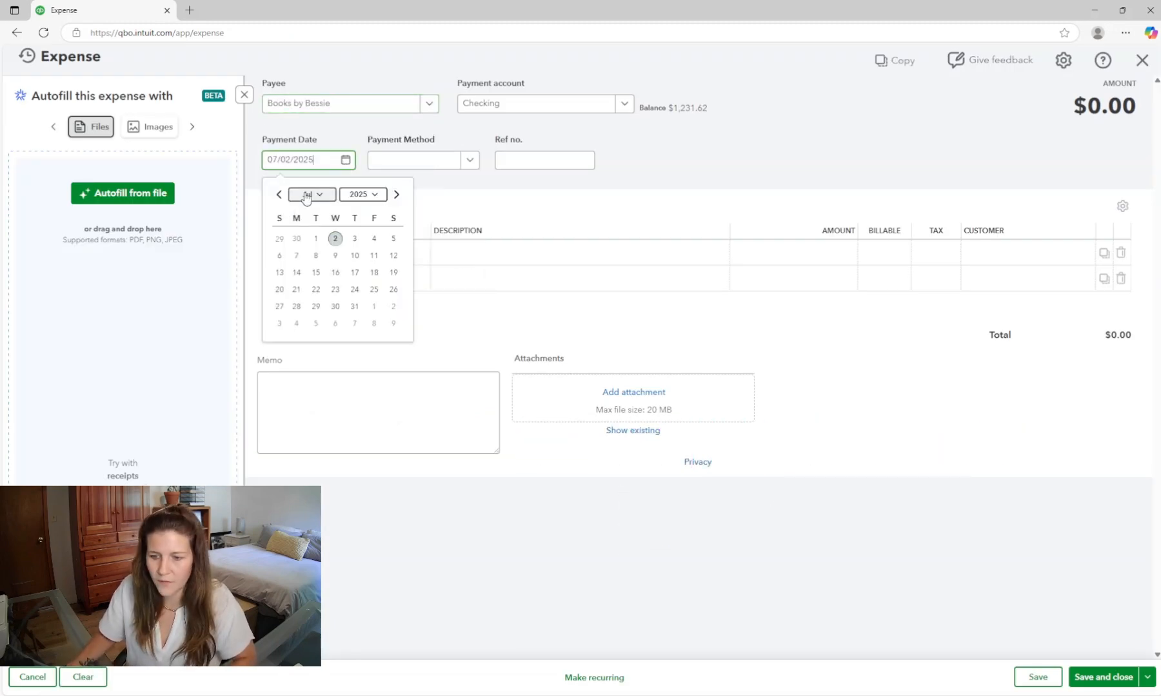
pyautogui.click(278, 195)
pyautogui.click(279, 195)
pyautogui.click(278, 195)
pyautogui.click(373, 290)
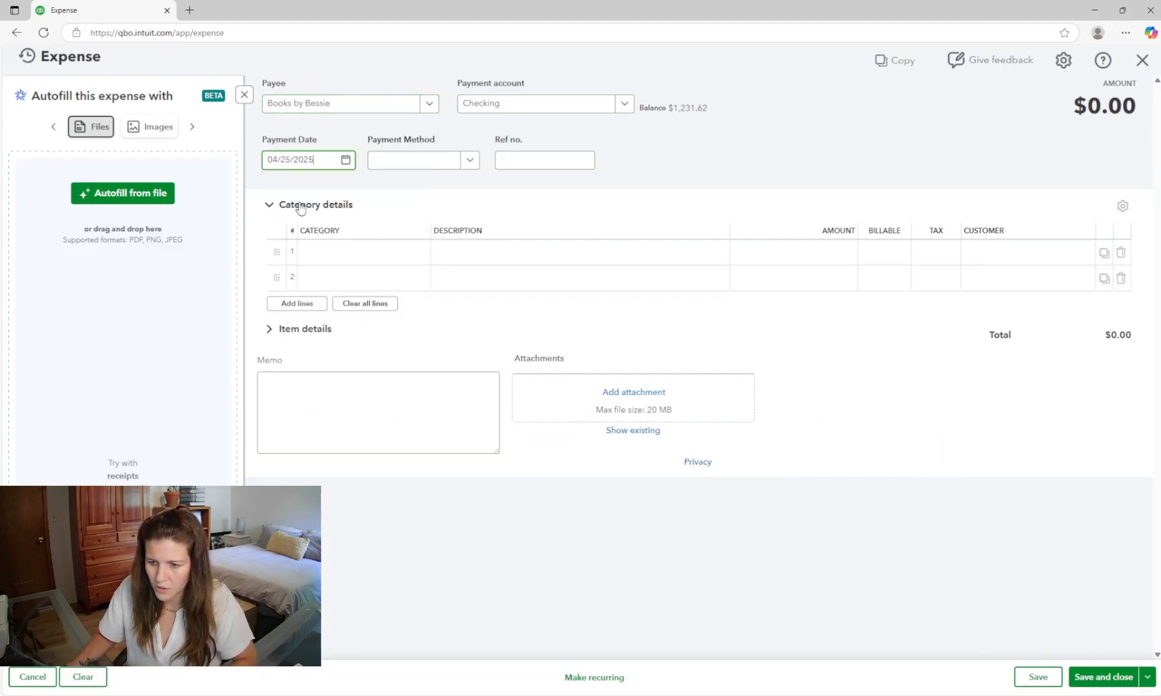
# - Set the expense's category to Legal & Professional Fees:Bookkeeper with an amount of 55
pyautogui.click(342, 253)
pyautogui.write('book')
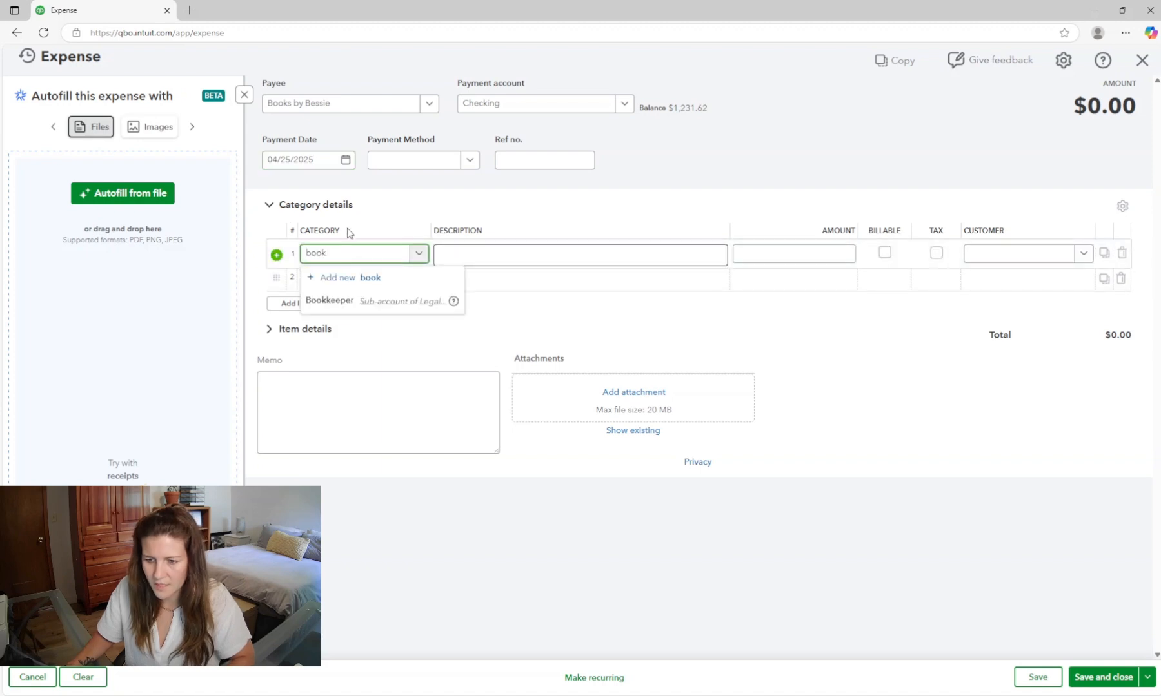
pyautogui.click(368, 300)
pyautogui.press('Tab')
pyautogui.press('Tab')
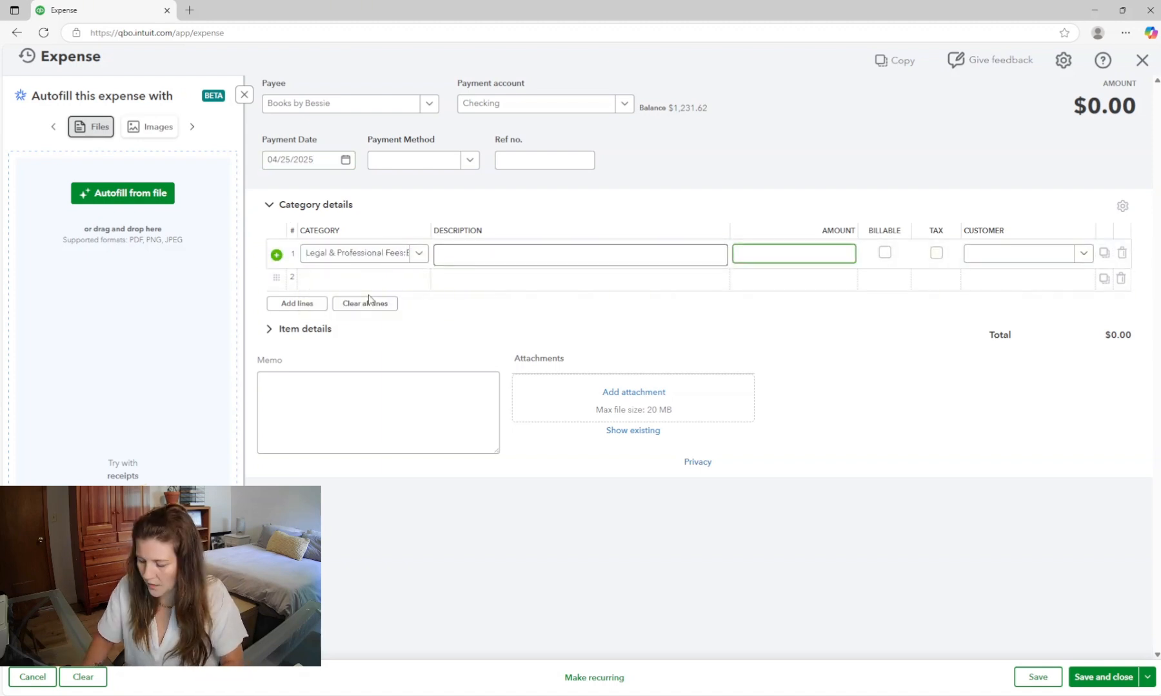
pyautogui.write('55')
pyautogui.press('Tab')
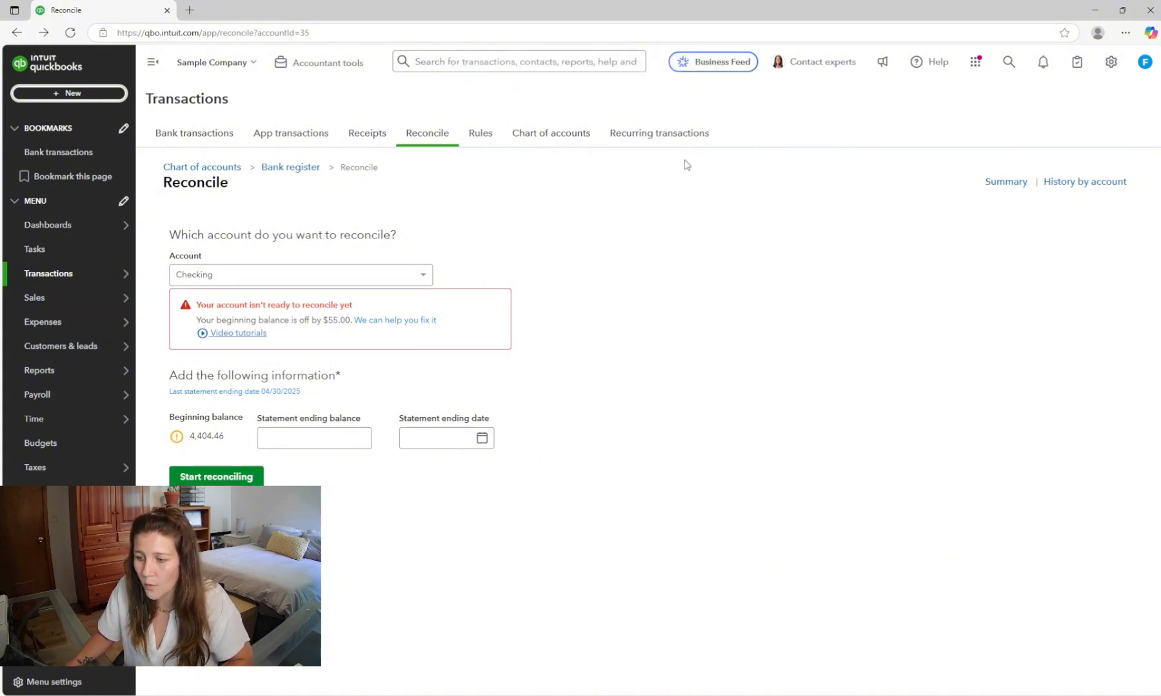
# - Open the bank feed and match the 04/25/2025 Books by Bessie $55.00 transaction to the new expense
pyautogui.click(202, 167)
pyautogui.click(181, 138)
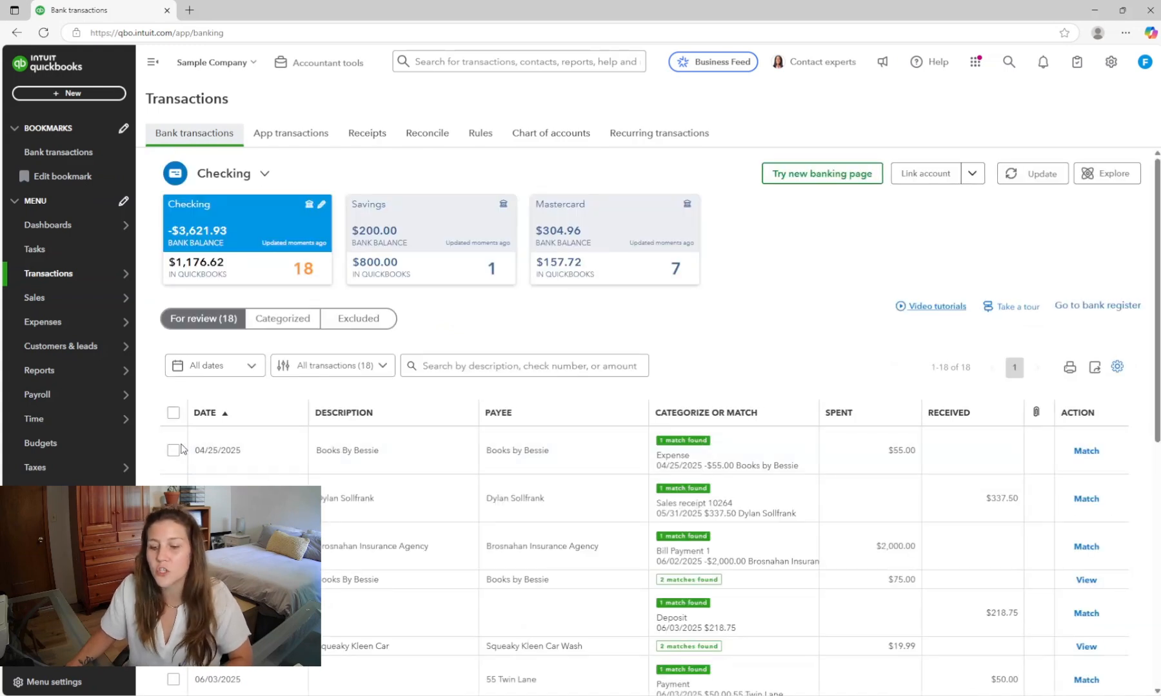
pyautogui.click(1086, 451)
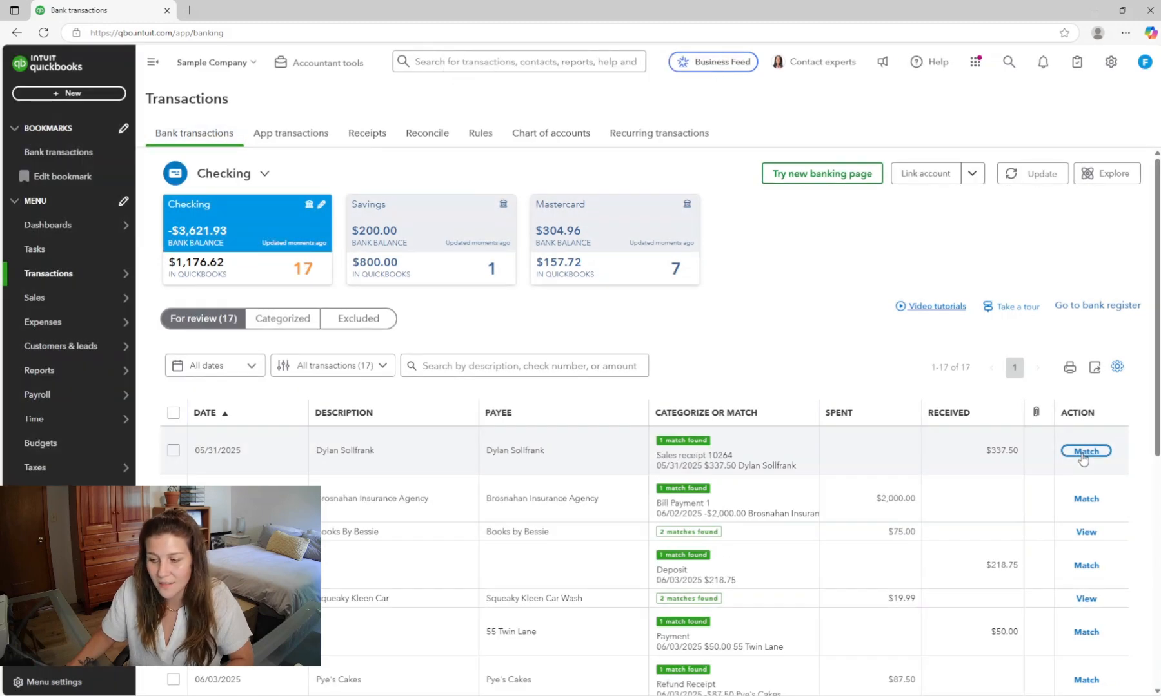
# - Mark the new 04/25/2025 Books by Bessie $55.00 expense as reconciled in the register and save, confirming the warning
pyautogui.click(1110, 307)
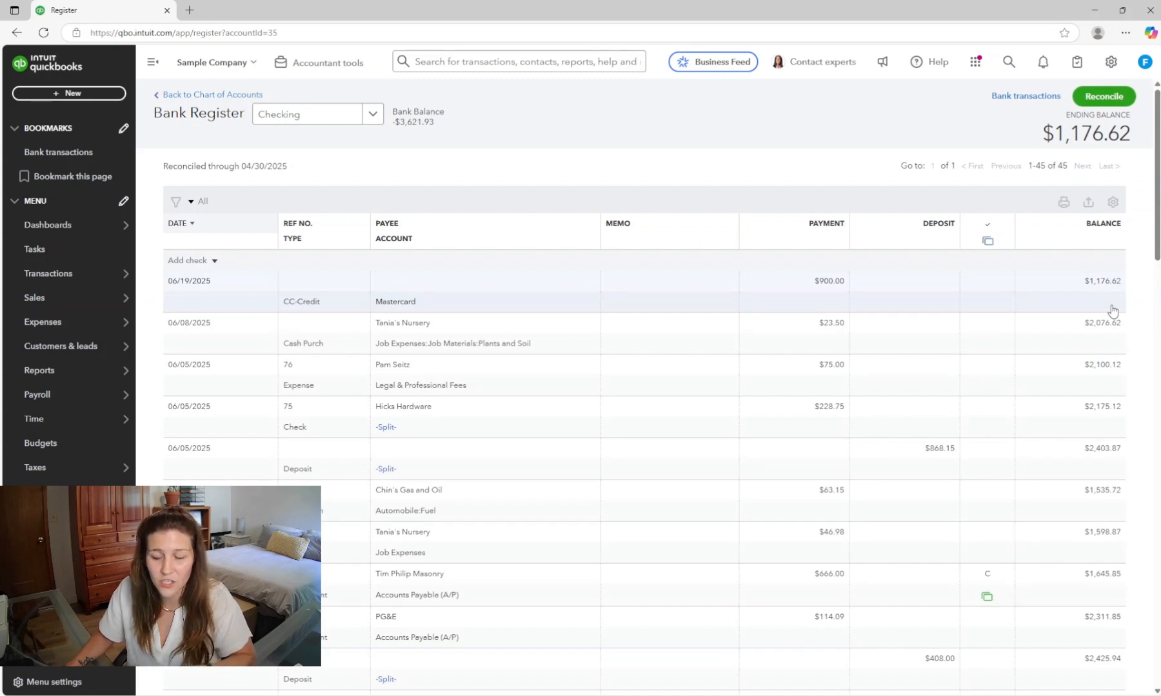
pyautogui.scroll(-10, 1145, 322)
pyautogui.scroll(-10, 1145, 345)
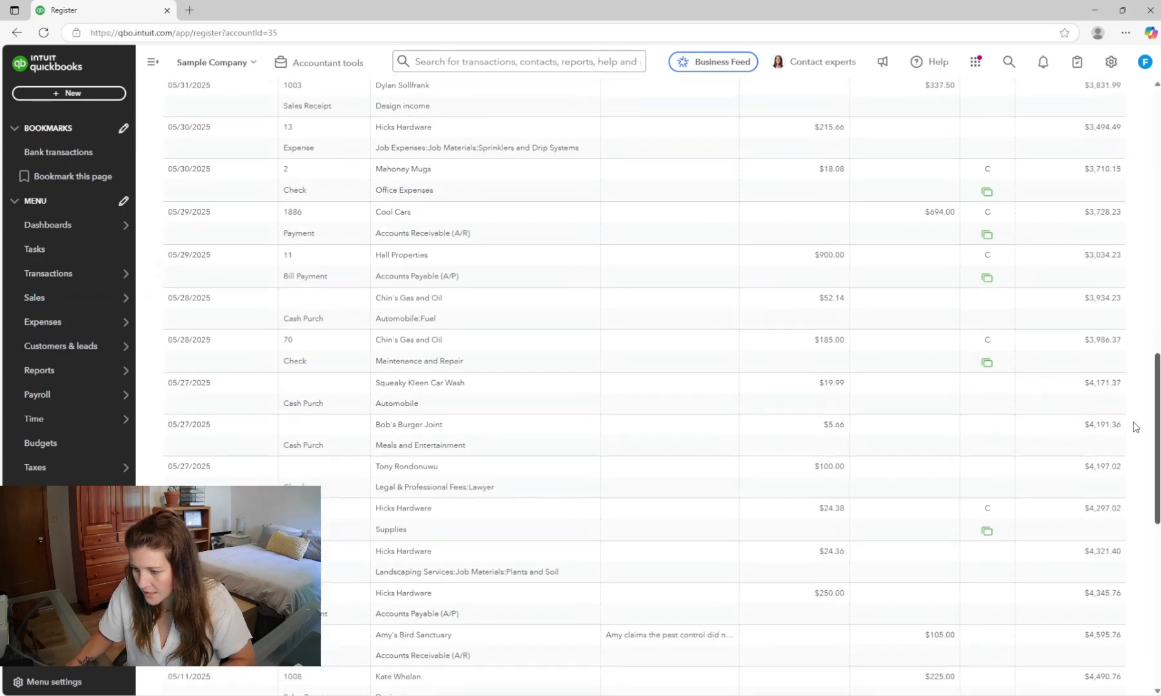
pyautogui.scroll(-1, 1122, 554)
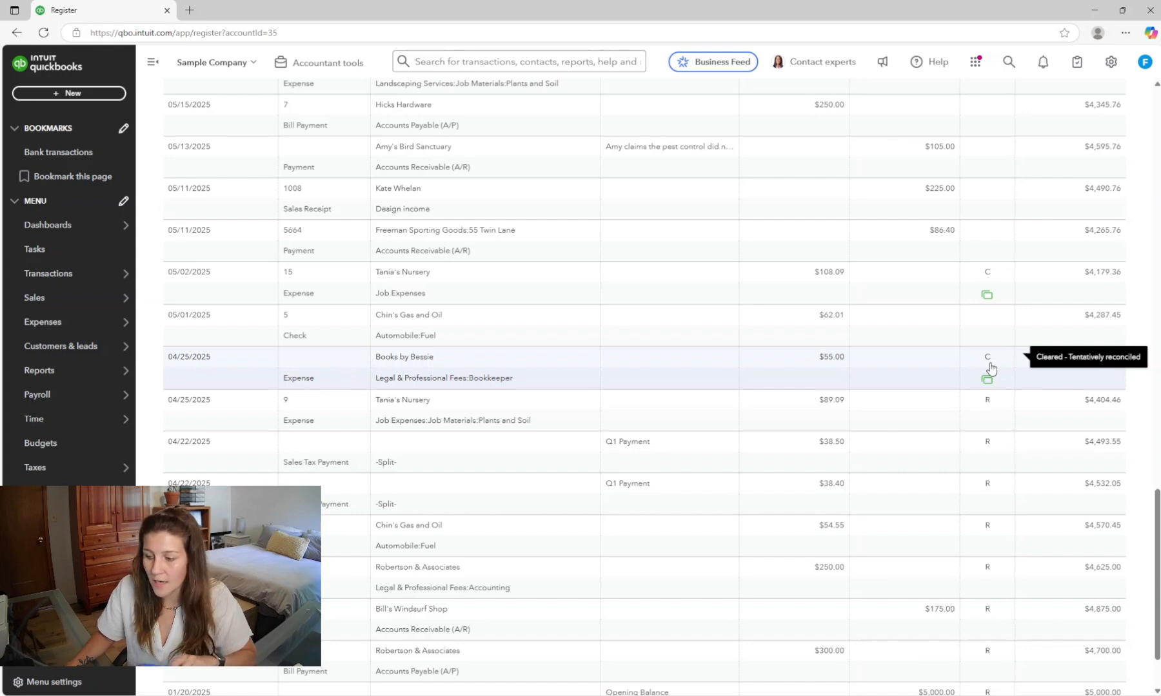
pyautogui.click(990, 367)
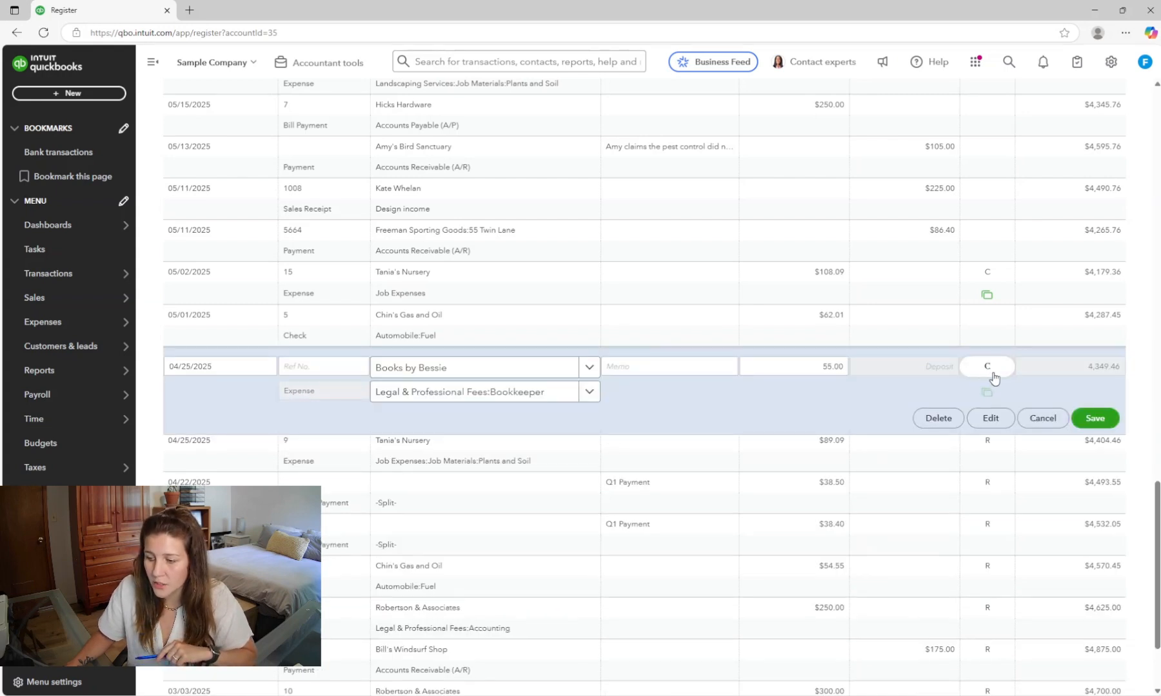
pyautogui.click(992, 372)
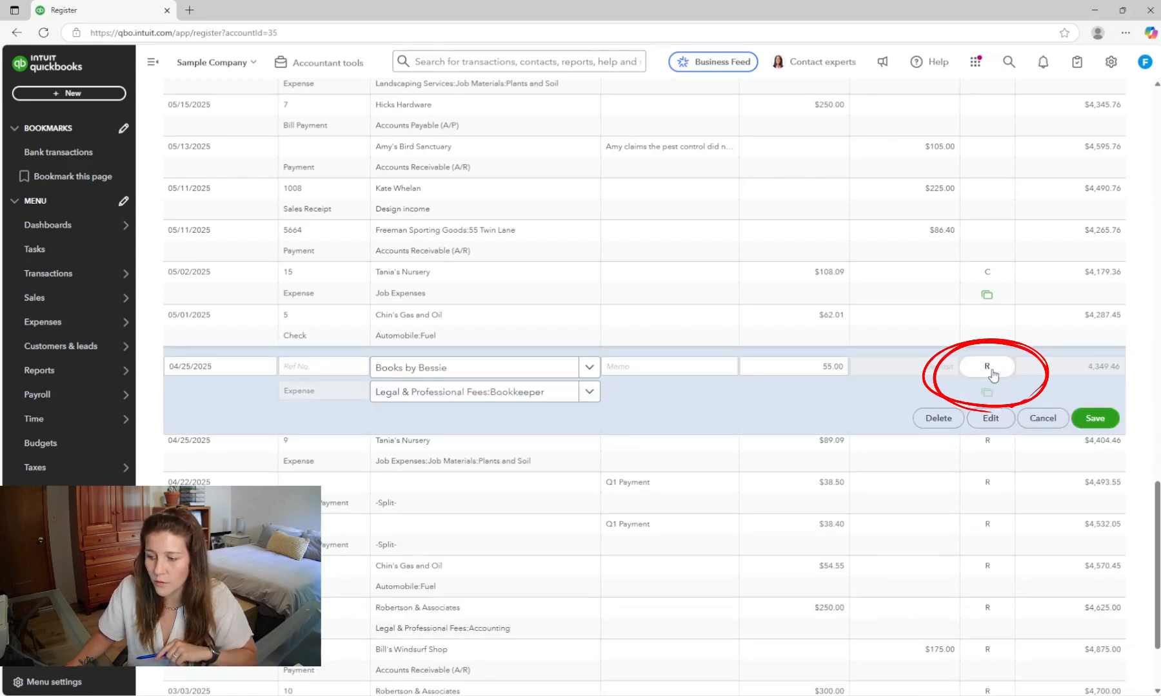
pyautogui.click(1095, 419)
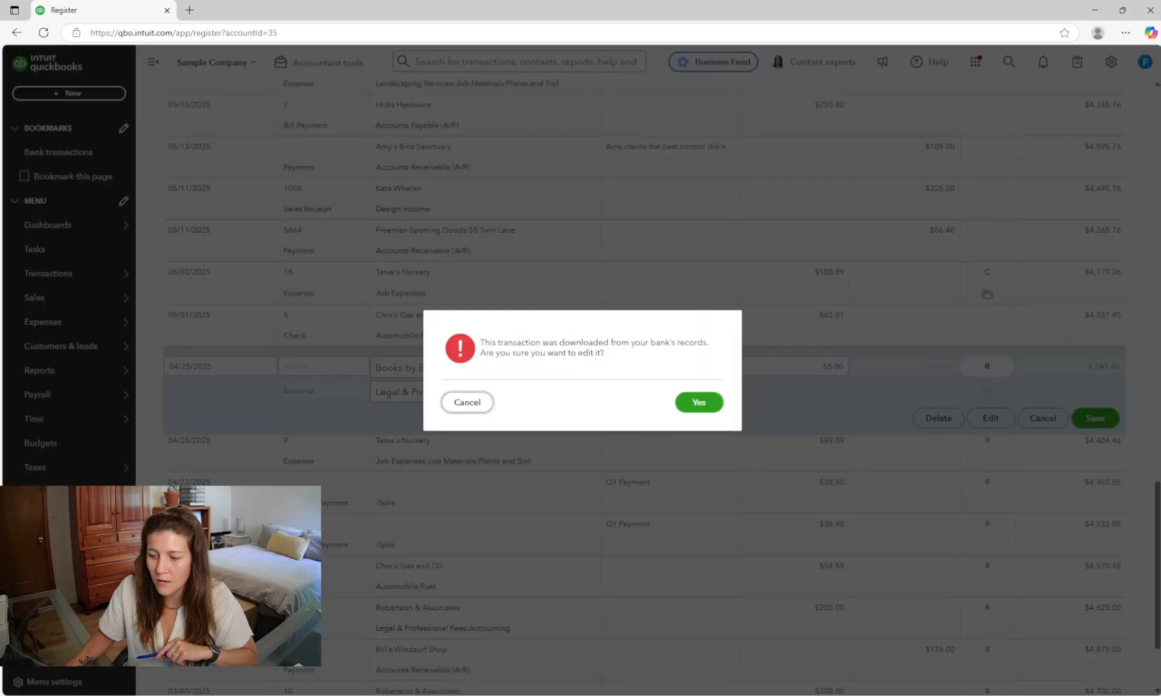
pyautogui.click(703, 405)
pyautogui.click(696, 405)
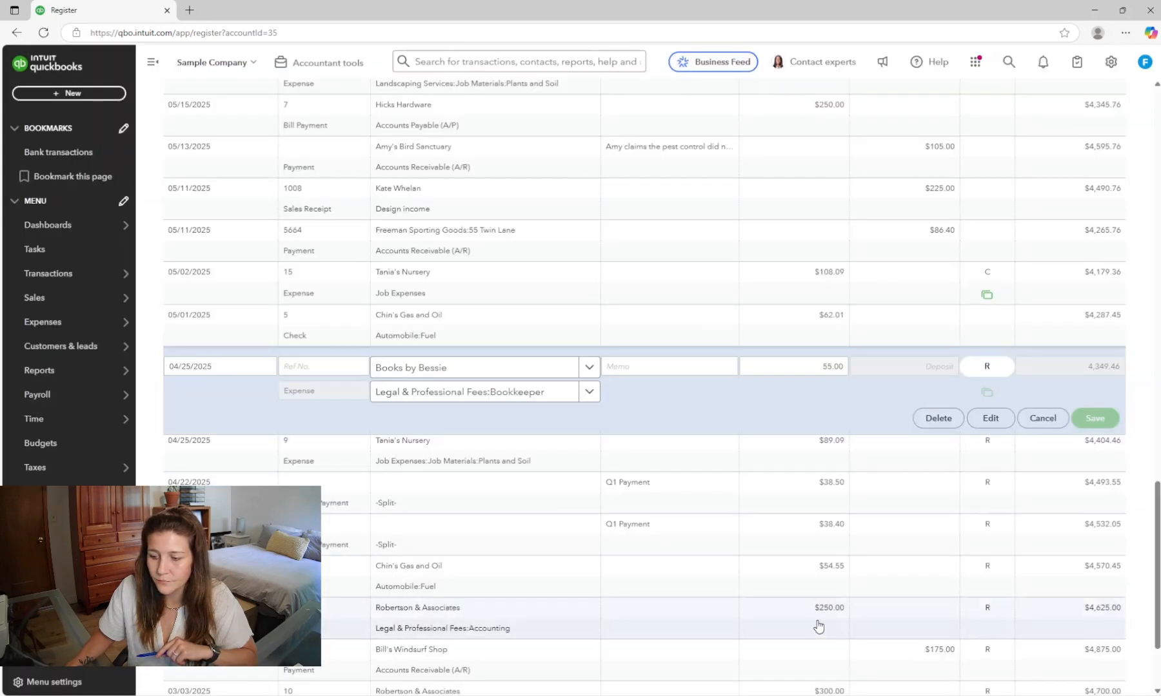
# - Open Reconcile for the Checking account and review the beginning balance
pyautogui.moveTo(49, 273)
pyautogui.click(221, 345)
pyautogui.moveTo(124, 368)
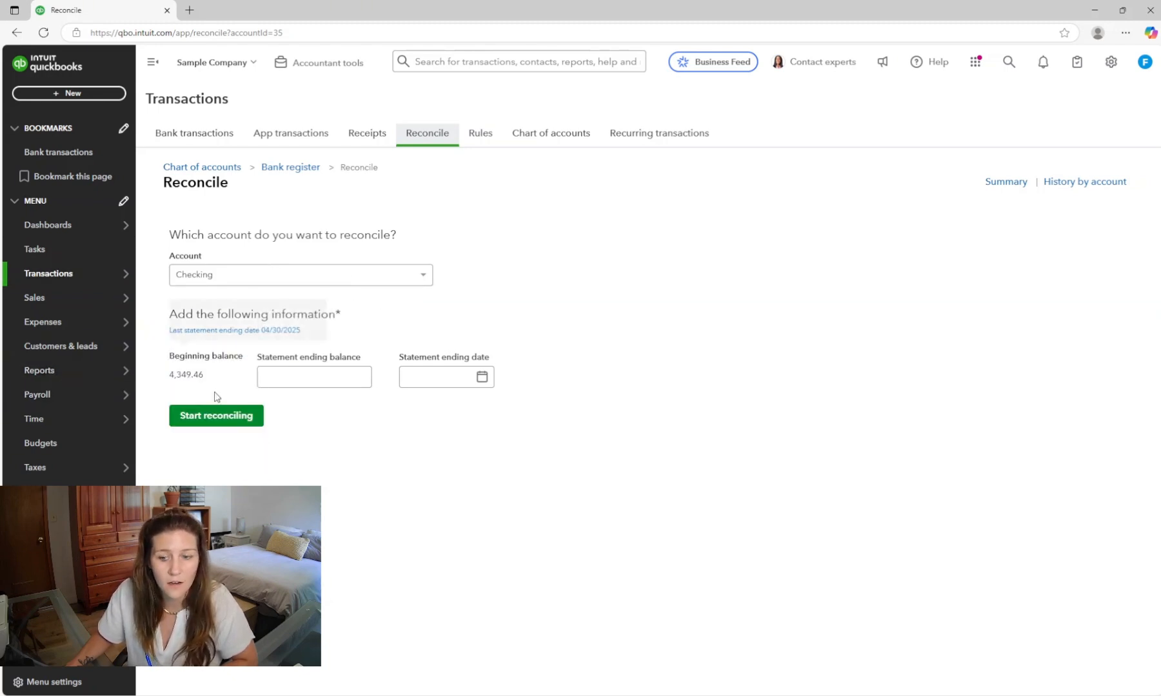
pyautogui.moveTo(318, 340)
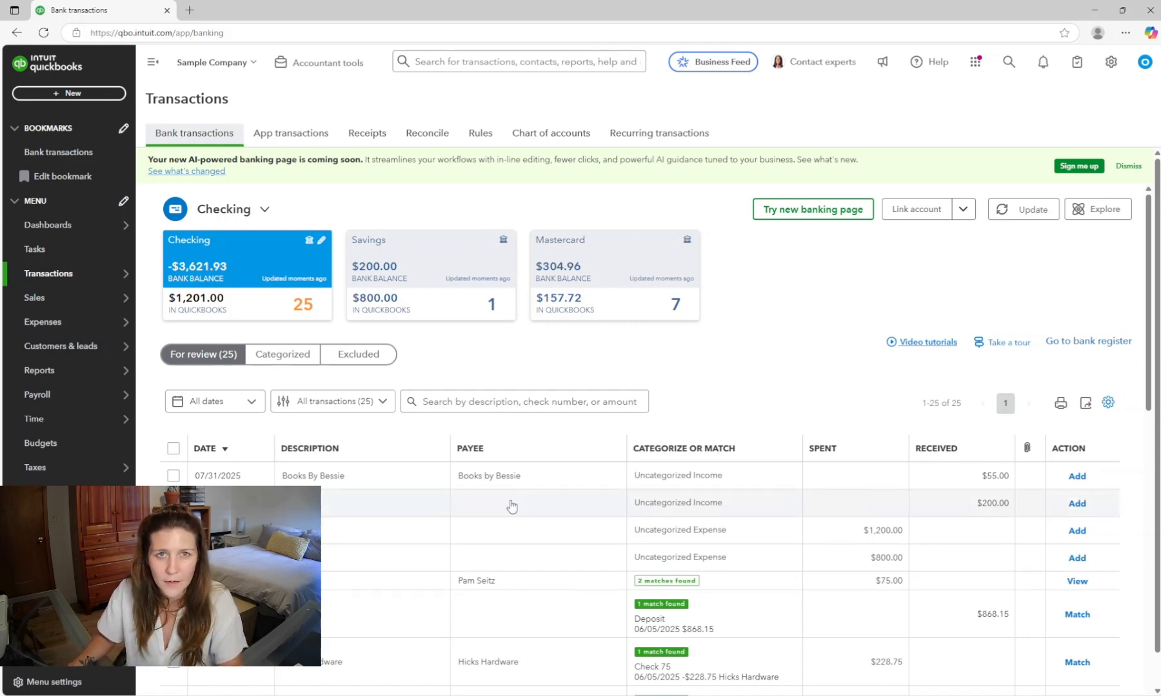
# - Open the Checking bank register and sort its transactions by date and then by payment amount
pyautogui.click(1063, 344)
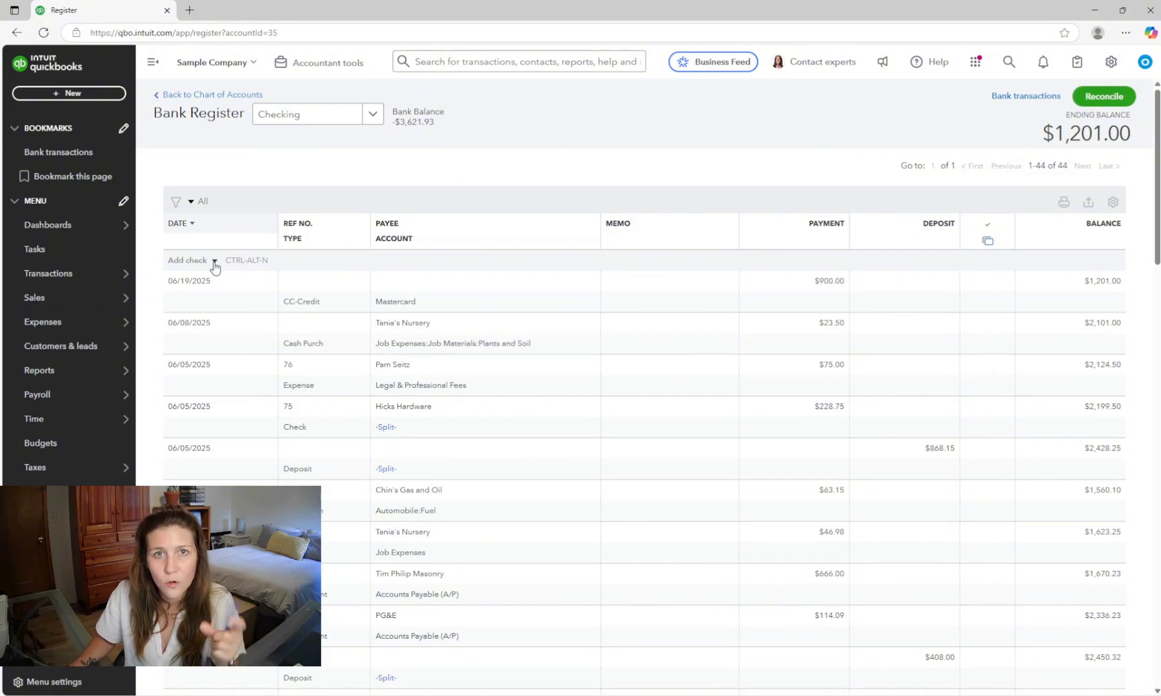
pyautogui.click(194, 226)
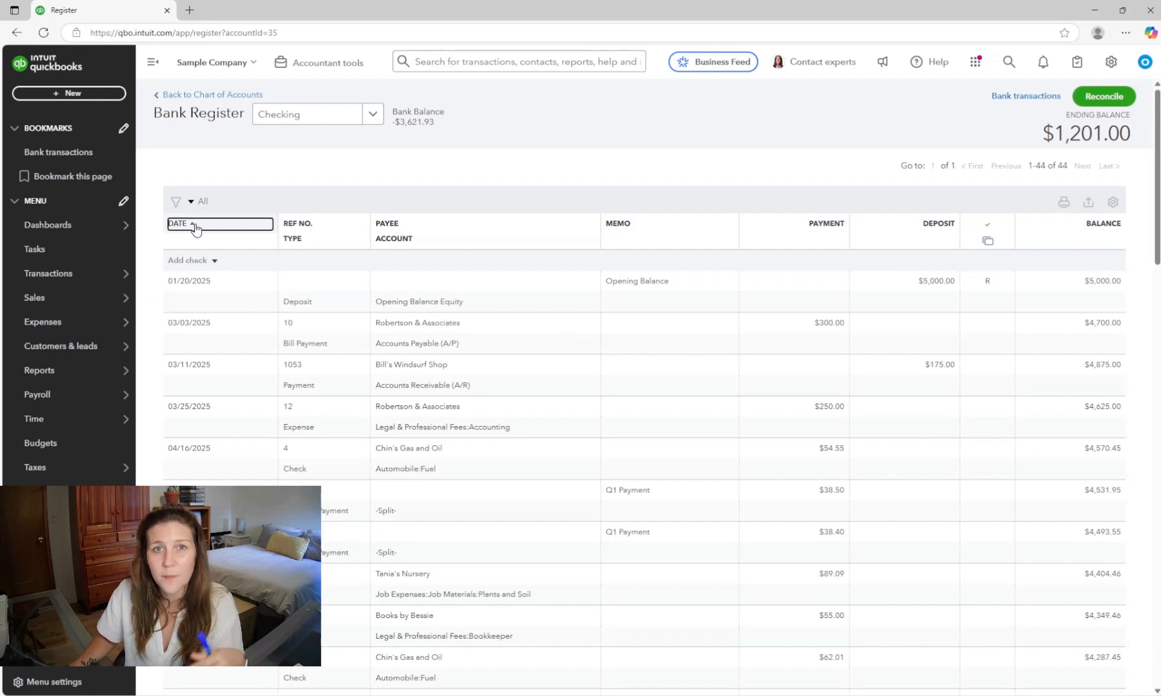
pyautogui.click(195, 227)
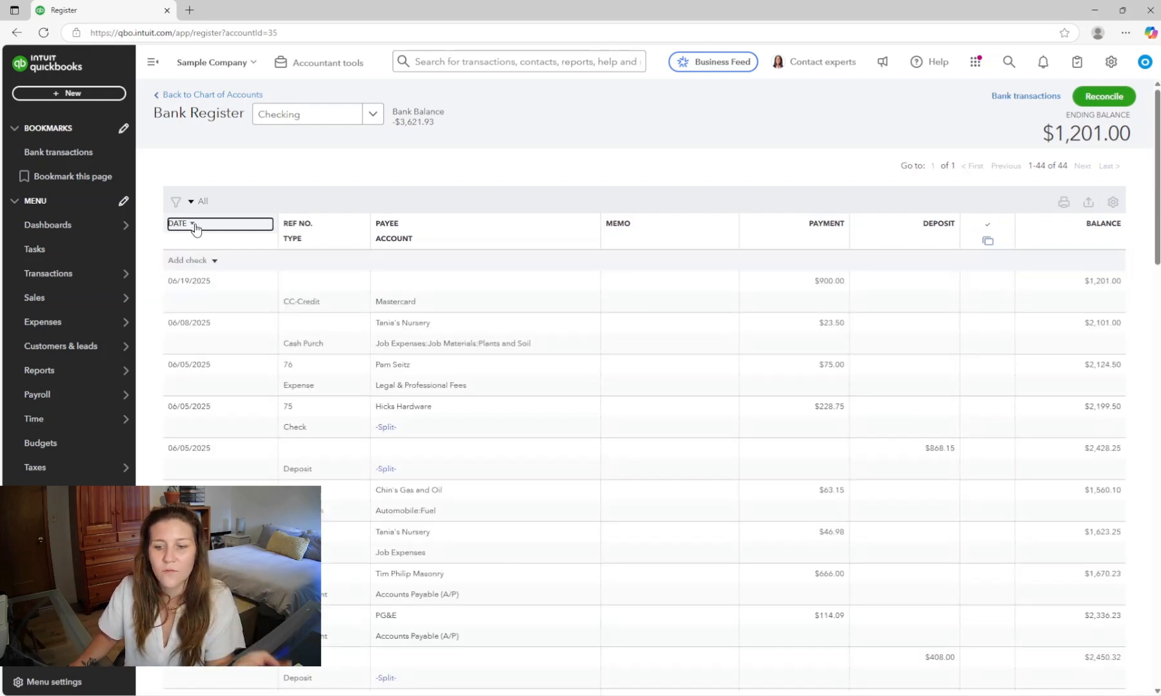
pyautogui.click(828, 233)
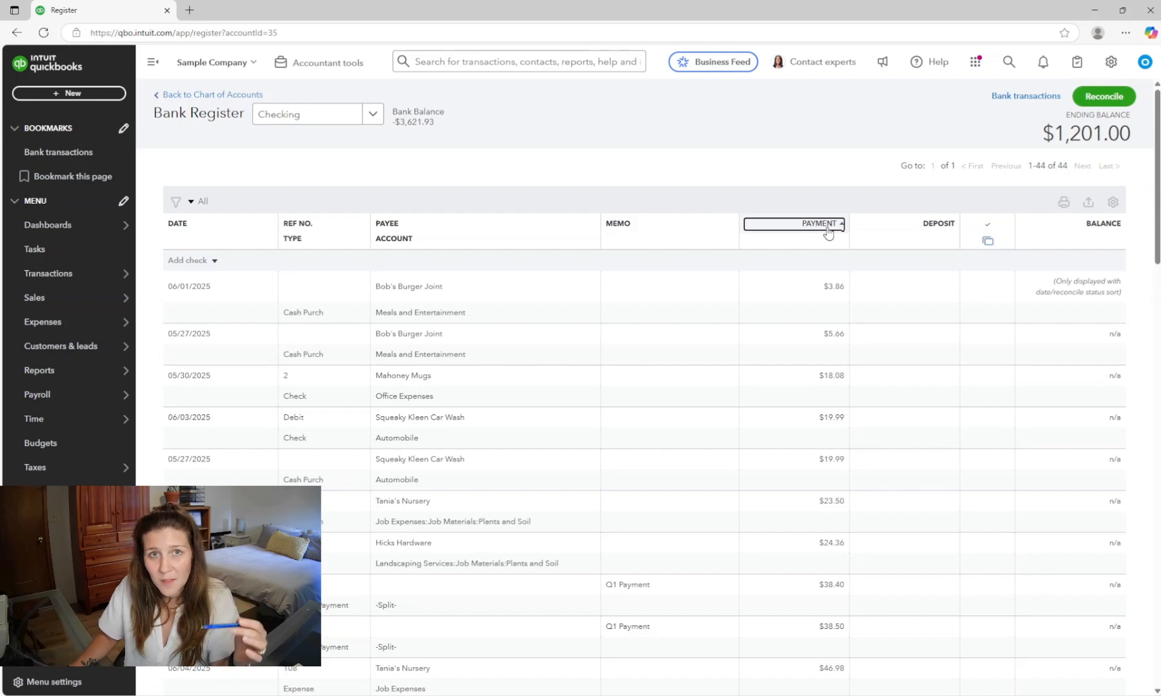
pyautogui.click(827, 233)
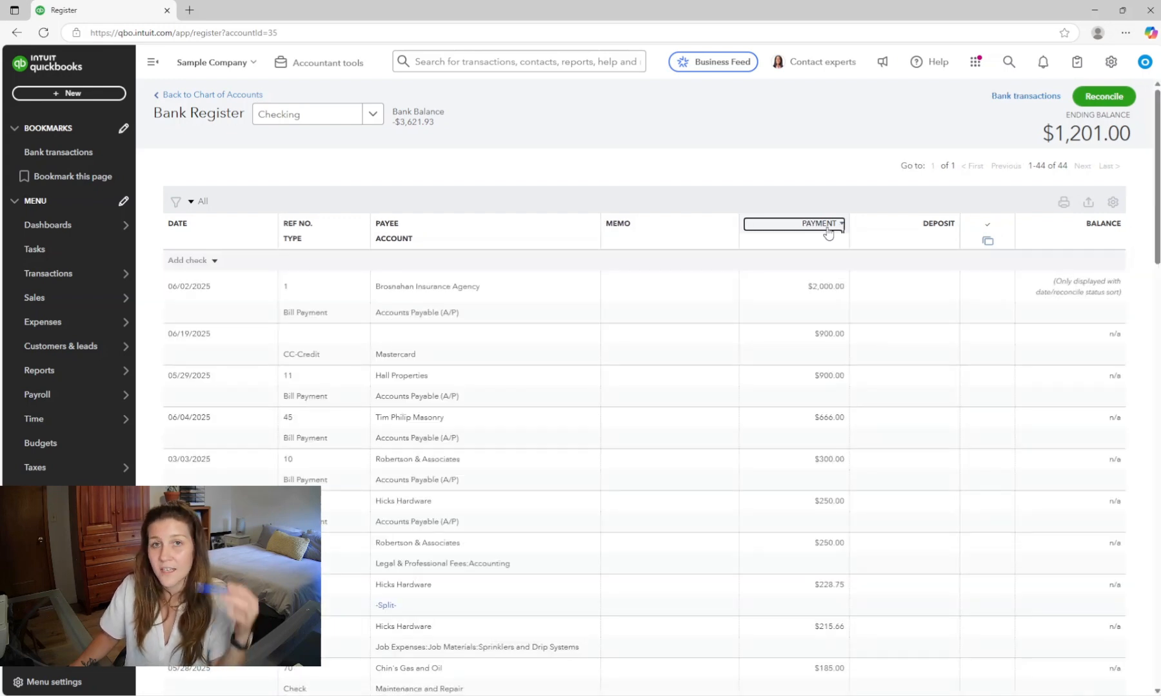
# - Re-sort the register by date and change the 01/20/2025 opening balance deposit amount to 2000
pyautogui.click(389, 227)
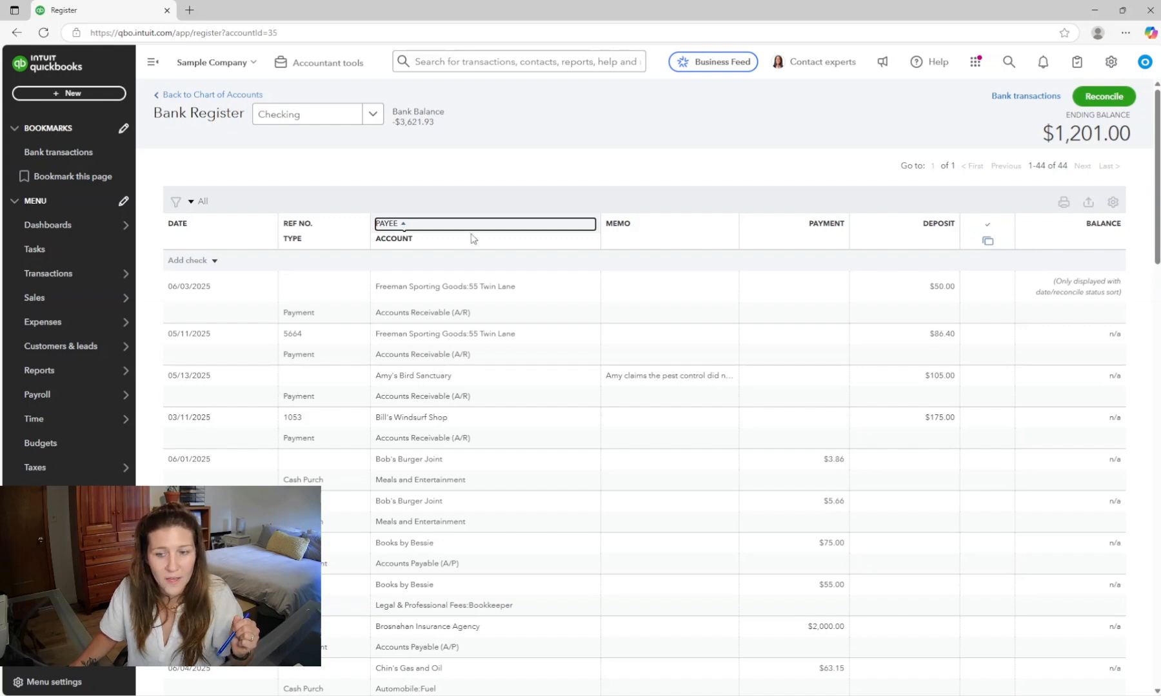
pyautogui.click(180, 226)
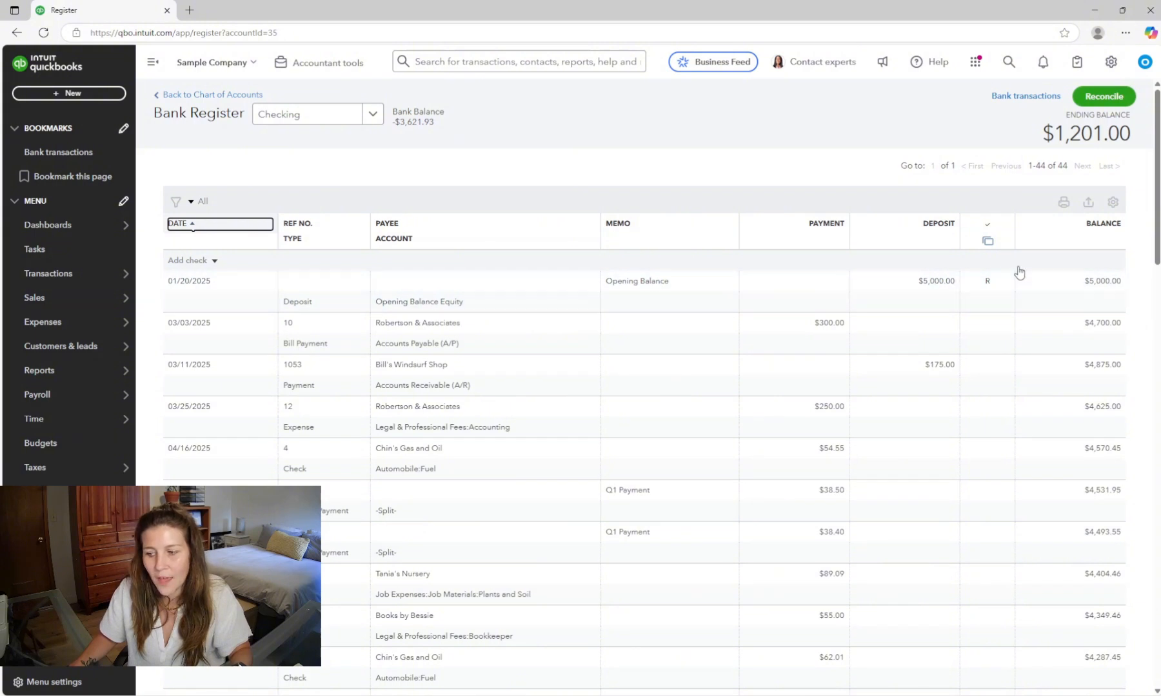
pyautogui.moveTo(974, 295)
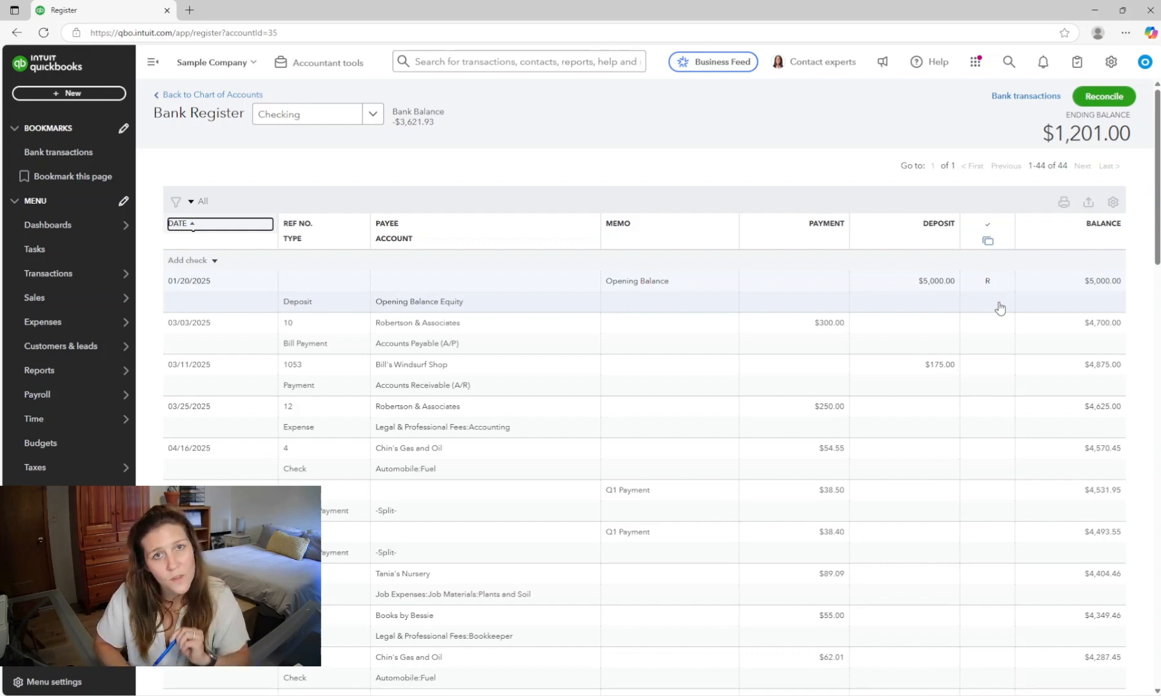
pyautogui.click(930, 284)
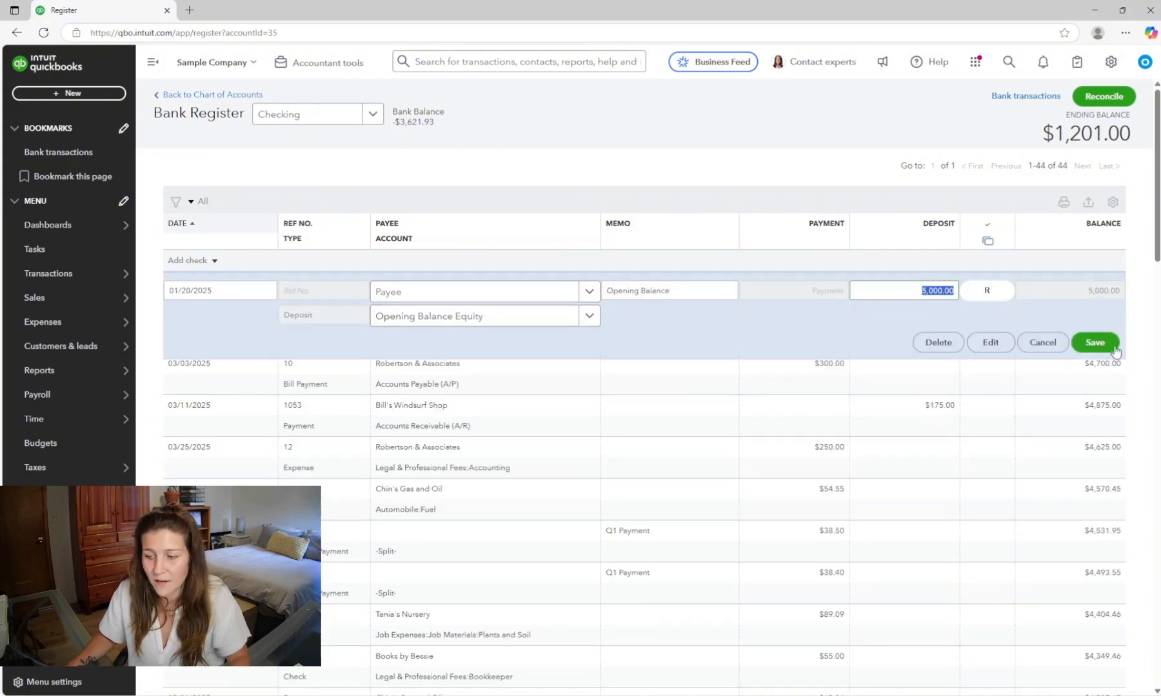
pyautogui.write('2000')
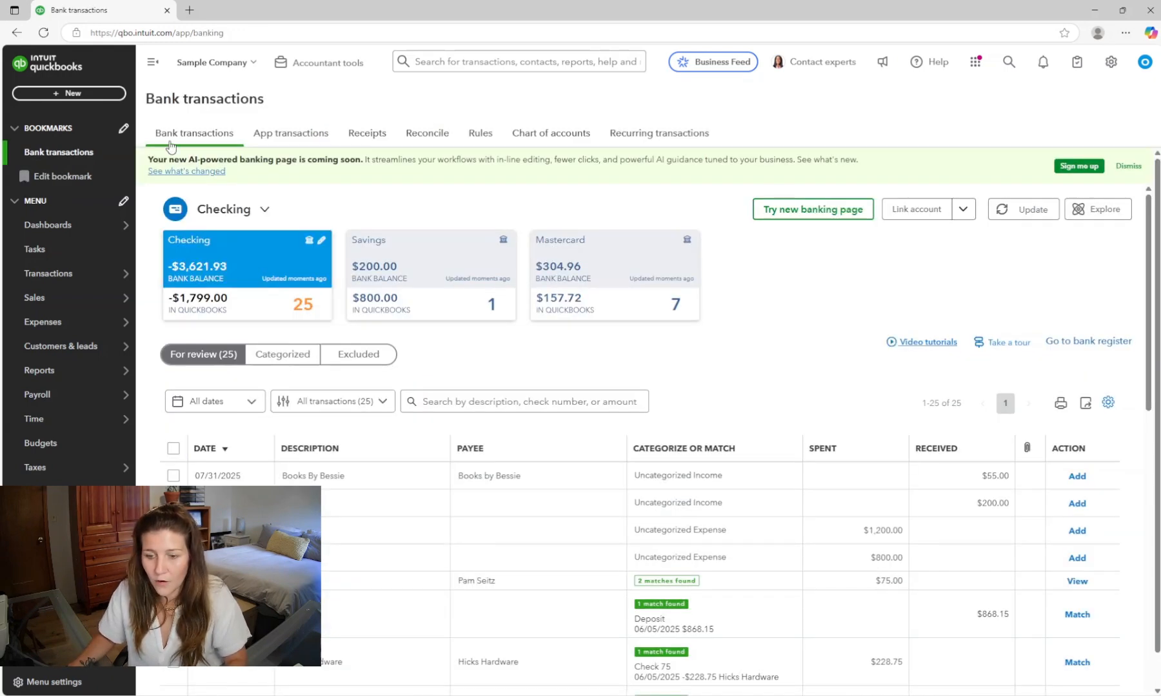
# - Open Reconcile for the Checking account and review its beginning balance and last statement ending date
pyautogui.click(428, 134)
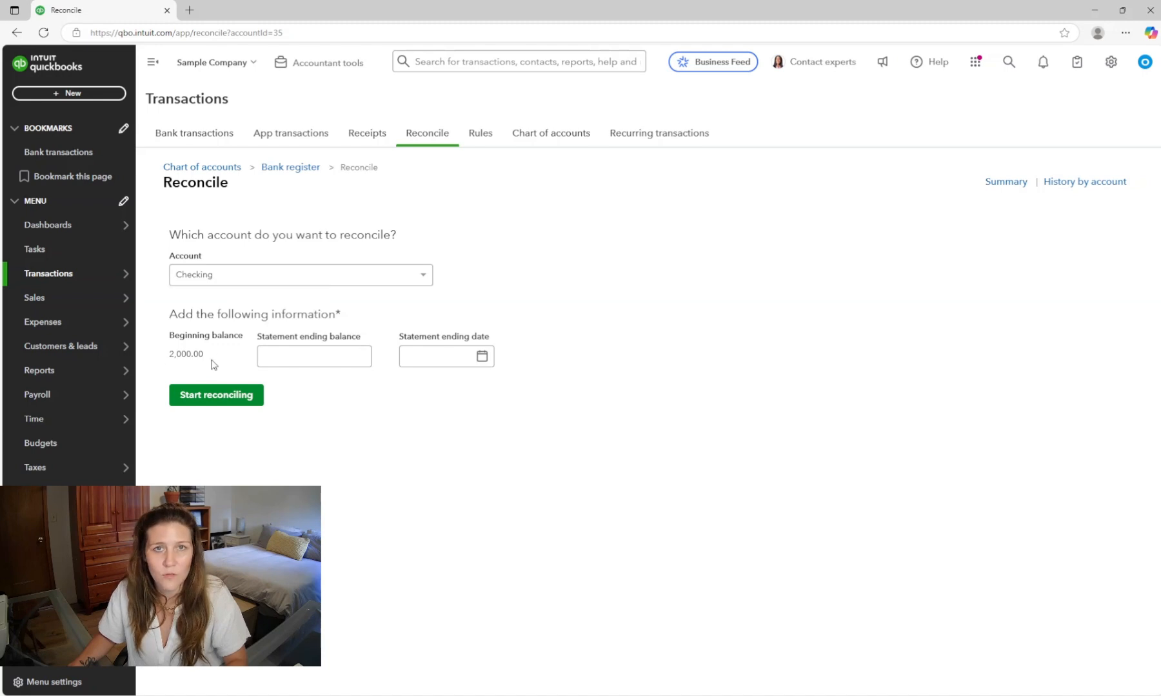
pyautogui.moveTo(126, 358)
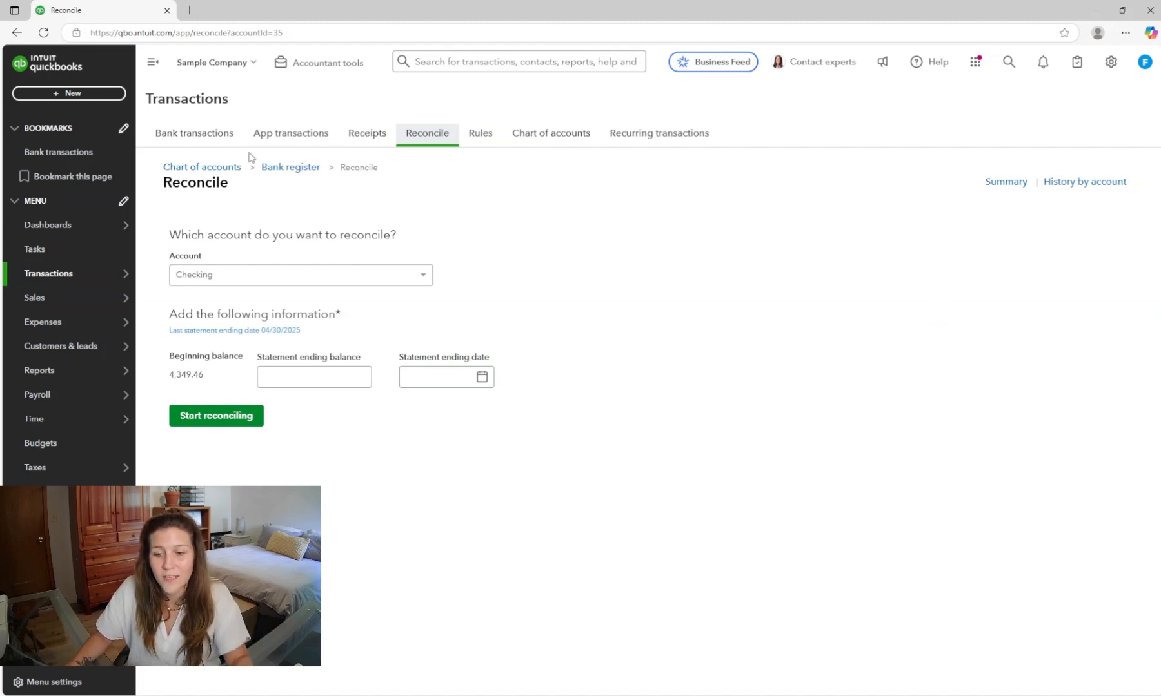
pyautogui.moveTo(116, 297)
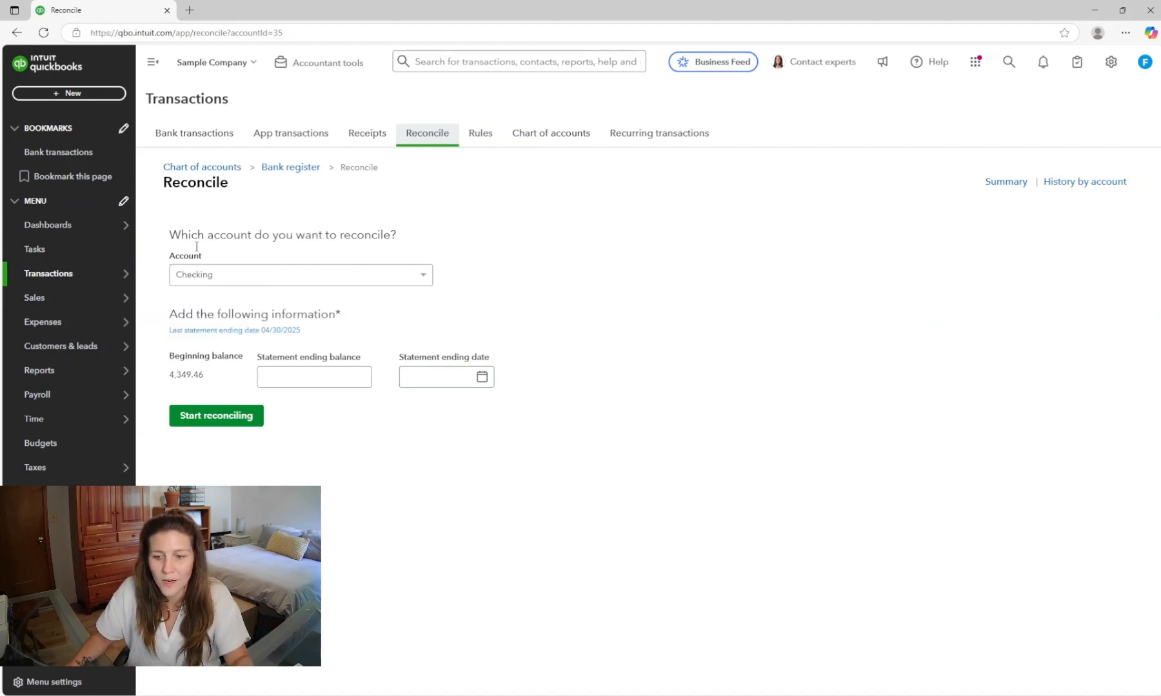
# - Open the Checking reconciliation history and view the action options for the 04/30/2025 reconciliation
pyautogui.click(1067, 187)
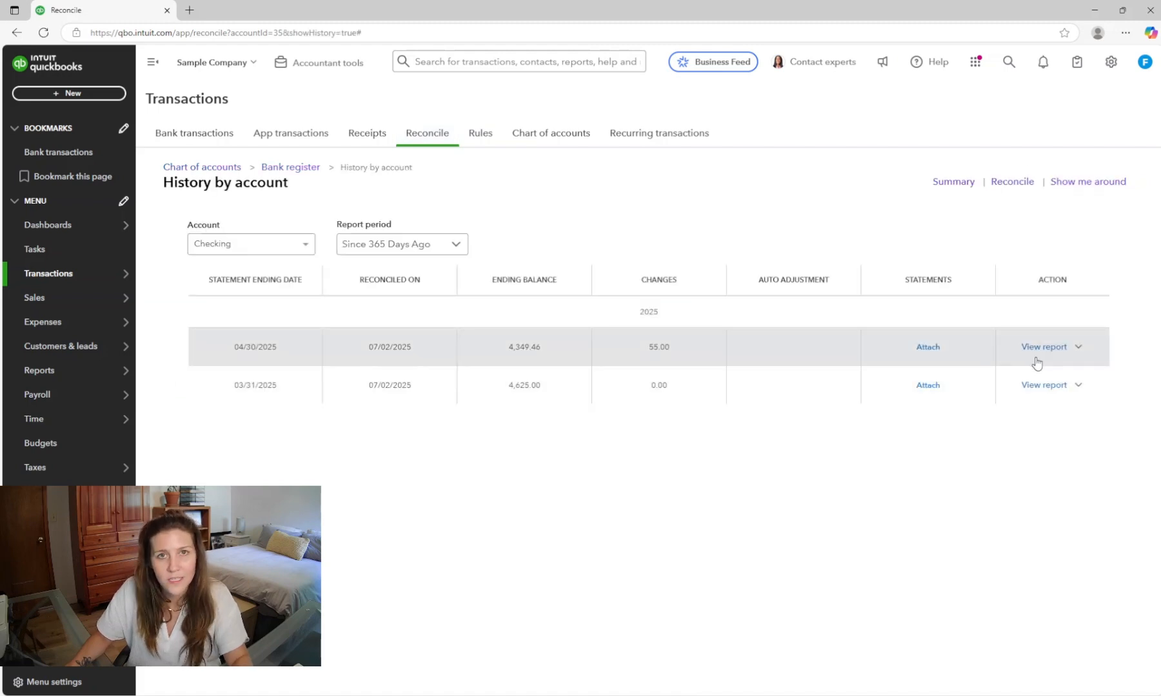
pyautogui.click(1077, 347)
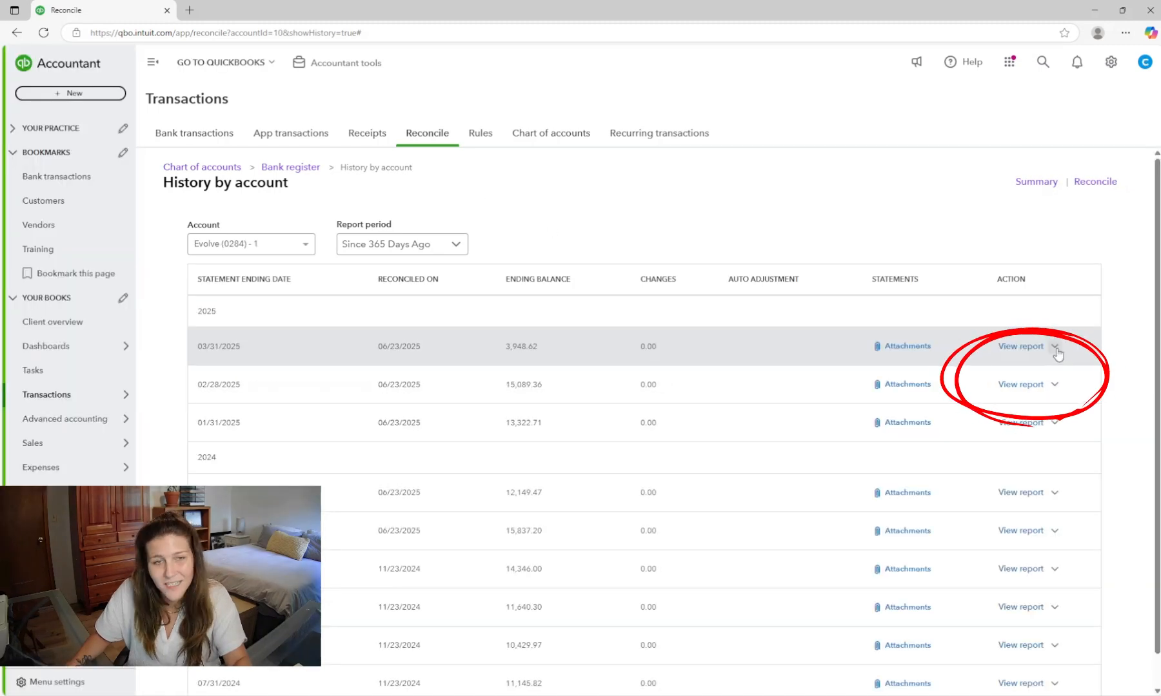
pyautogui.click(1055, 347)
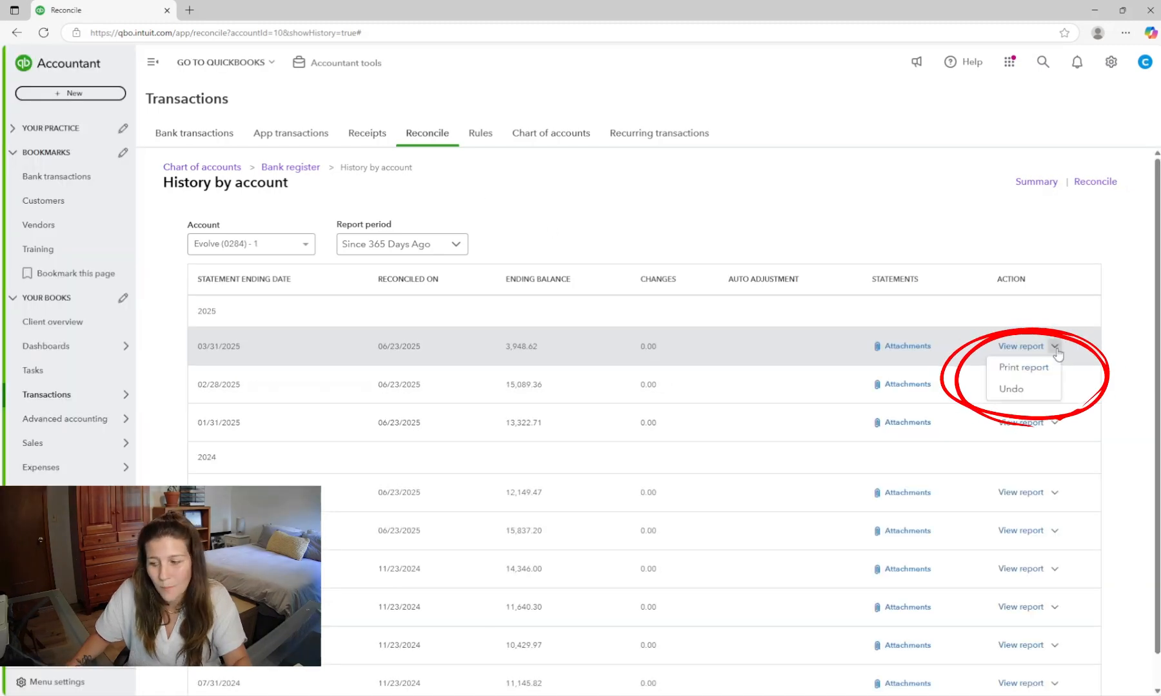
# - Examine the Undo and Batch undo options for past reconciliations in another company's reconciliation history
pyautogui.click(1031, 393)
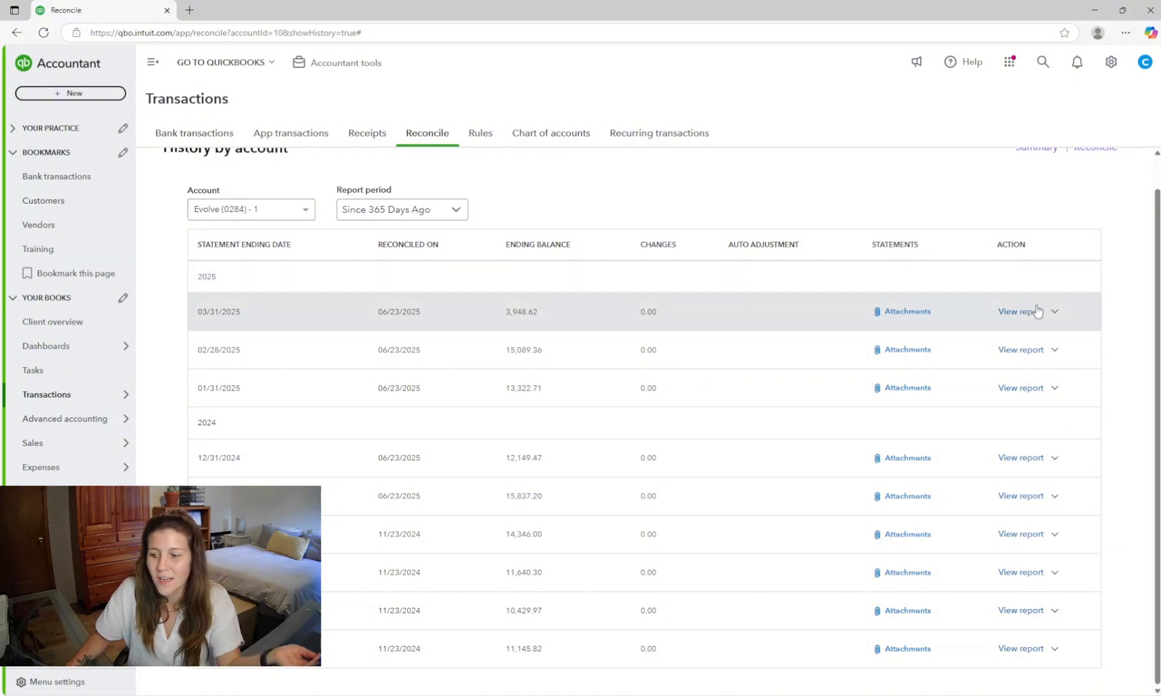
pyautogui.click(1054, 311)
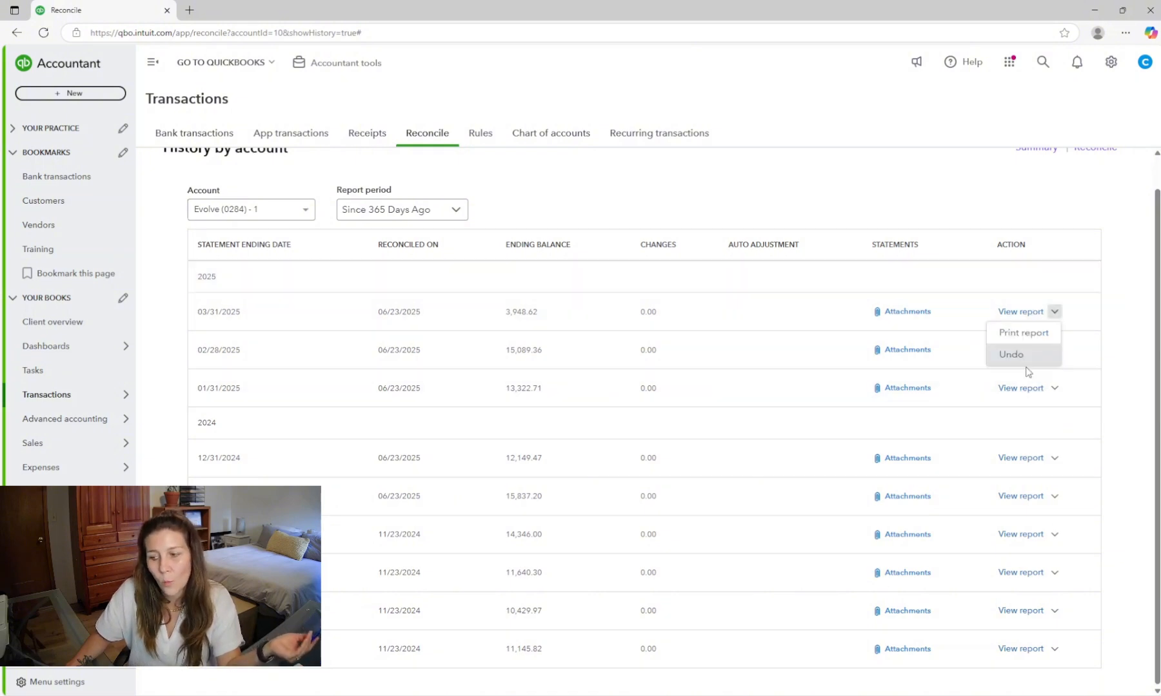
pyautogui.click(1128, 339)
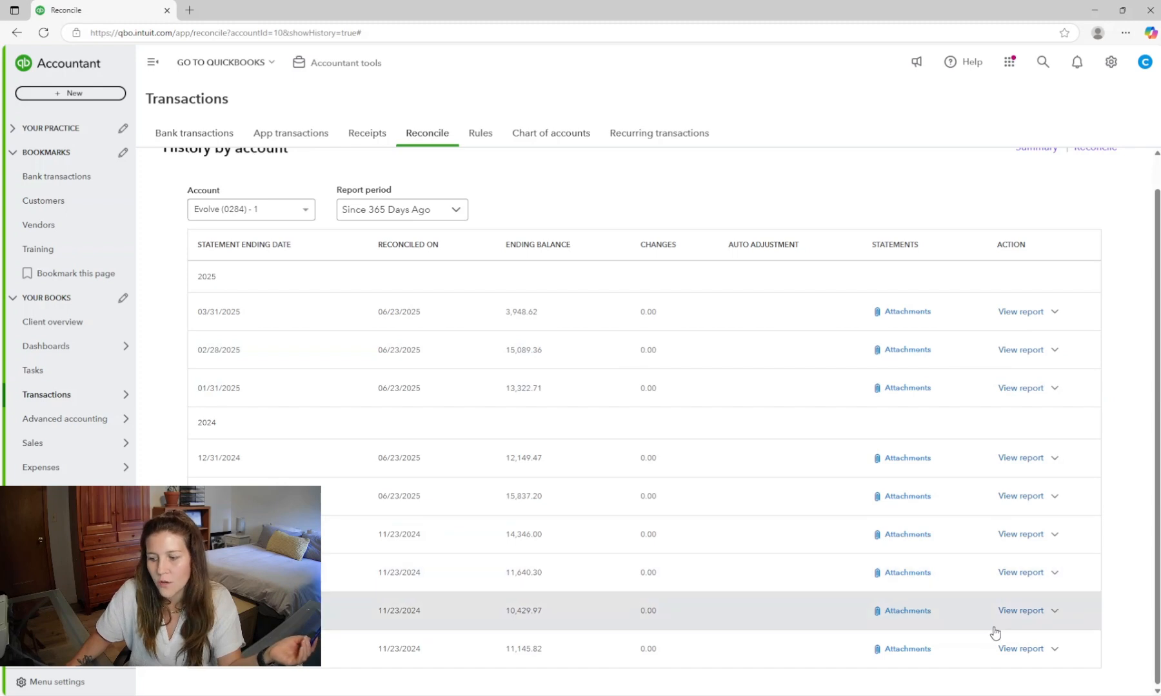
pyautogui.click(1058, 650)
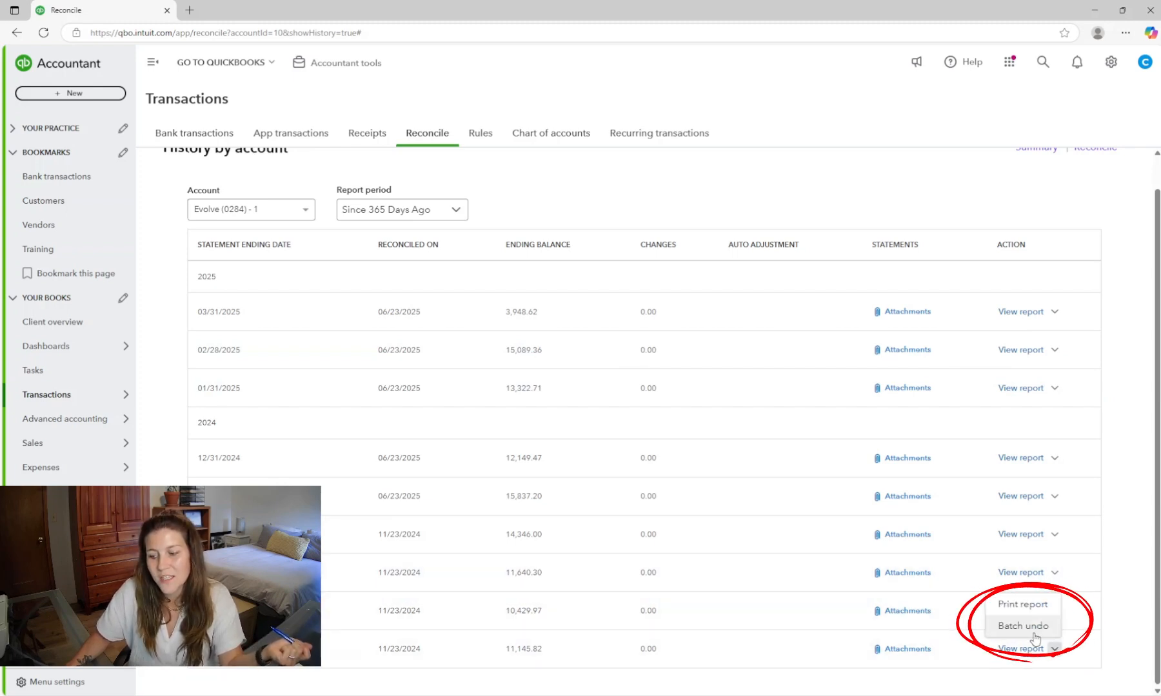